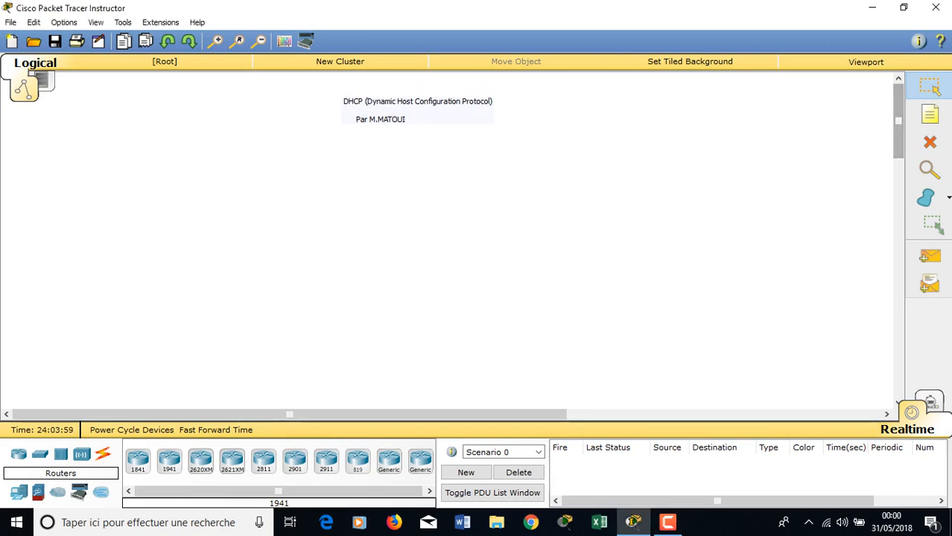
# Place a 2950-24 switch in the workspace, a generic server above and left of it, and two generic PCs below it
pyautogui.click(19, 493)
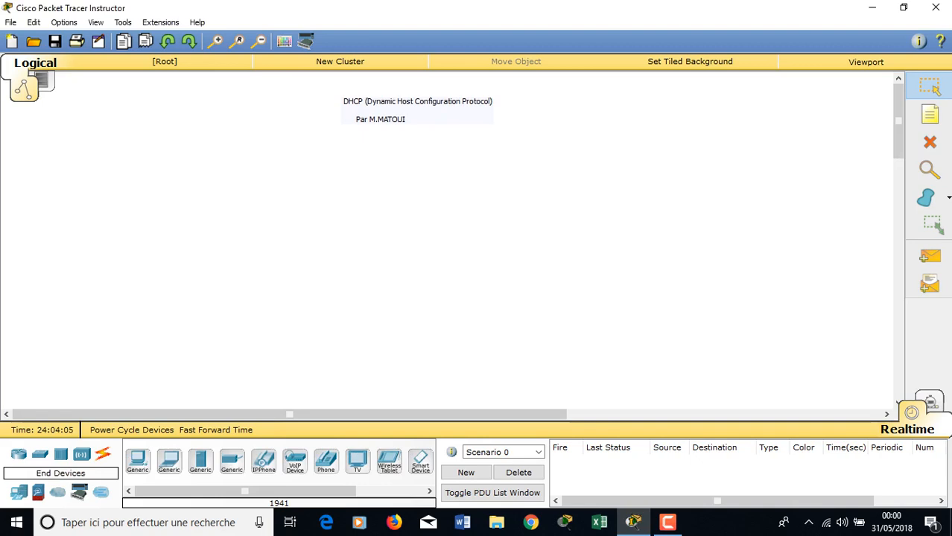
pyautogui.click(334, 216)
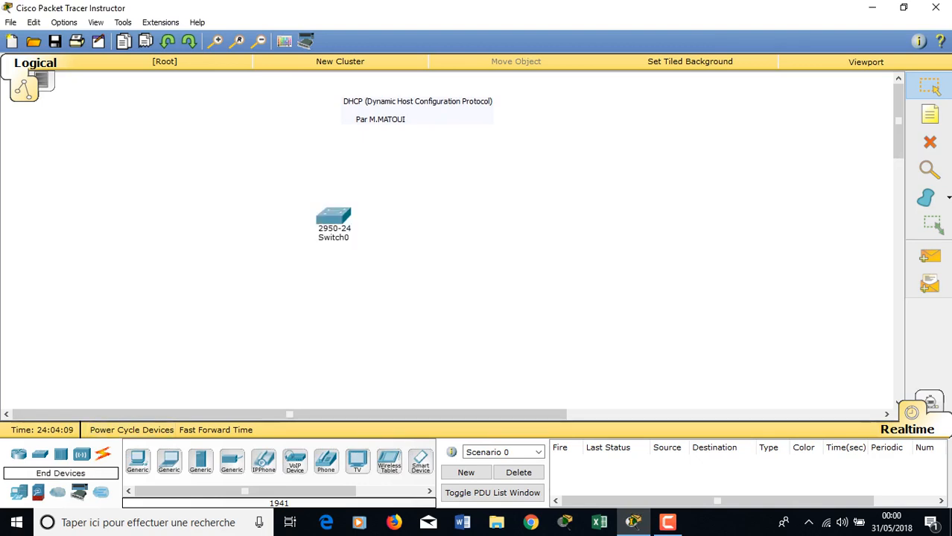
pyautogui.moveTo(200, 460); pyautogui.dragTo(216, 155)
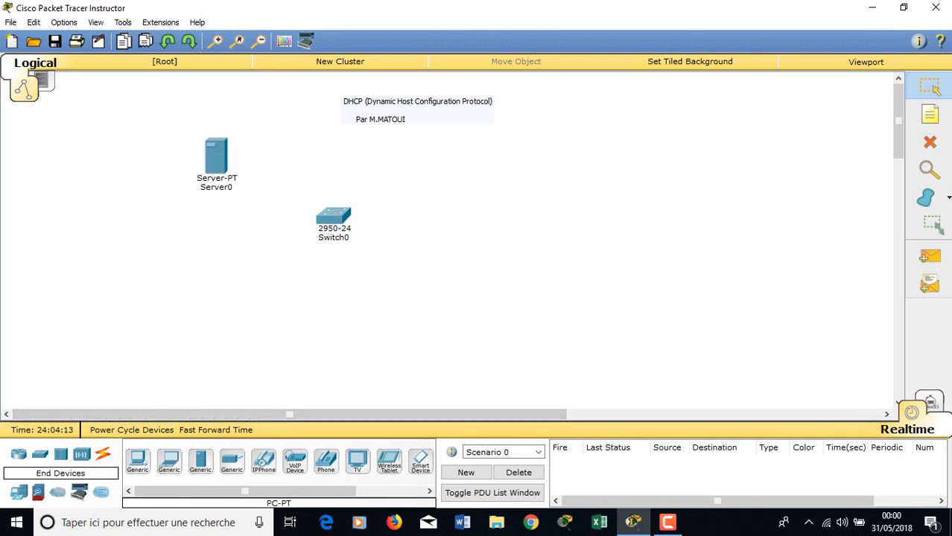
pyautogui.moveTo(137, 461); pyautogui.dragTo(252, 310)
pyautogui.moveTo(138, 461); pyautogui.dragTo(443, 291)
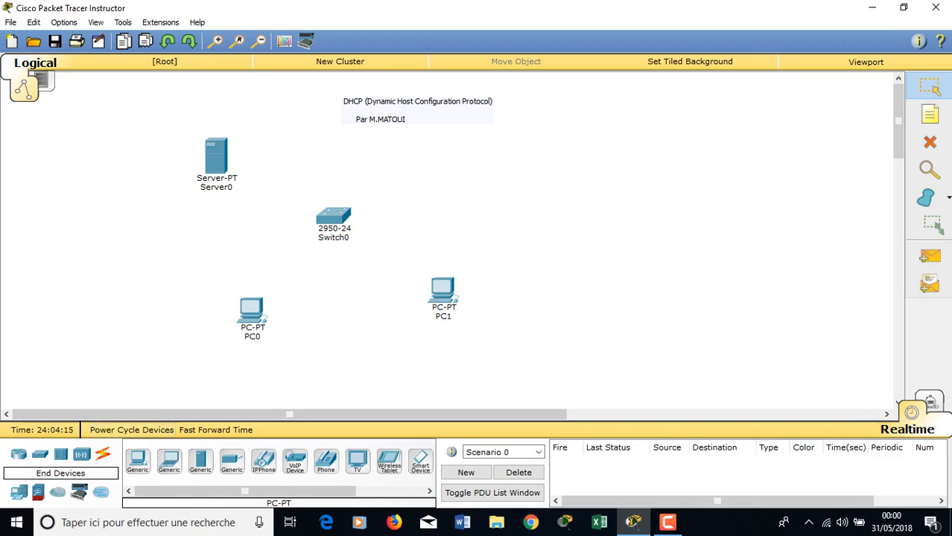
# Connect Server0's FastEthernet0 to port Fa0/14 of Switch0 with a copper straight-through cable
pyautogui.click(103, 455)
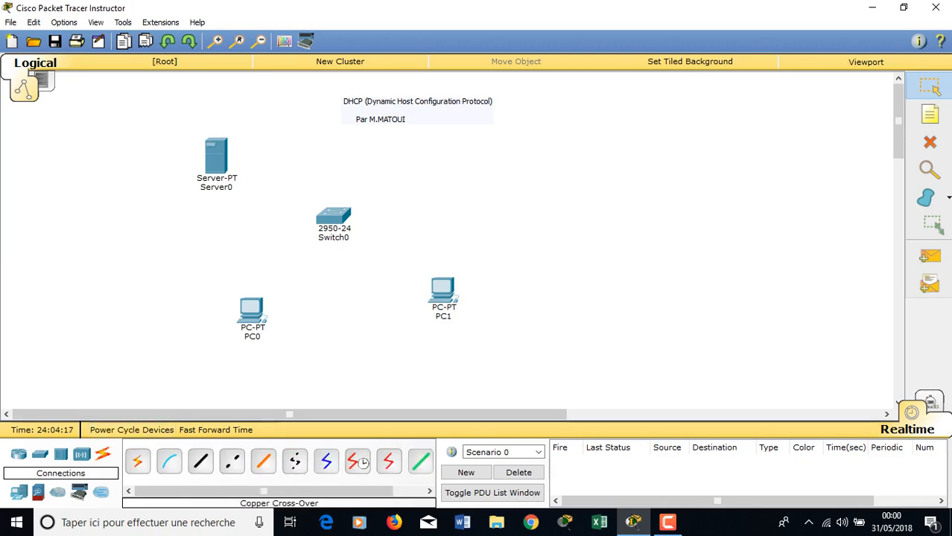
pyautogui.click(201, 461)
pyautogui.click(218, 158)
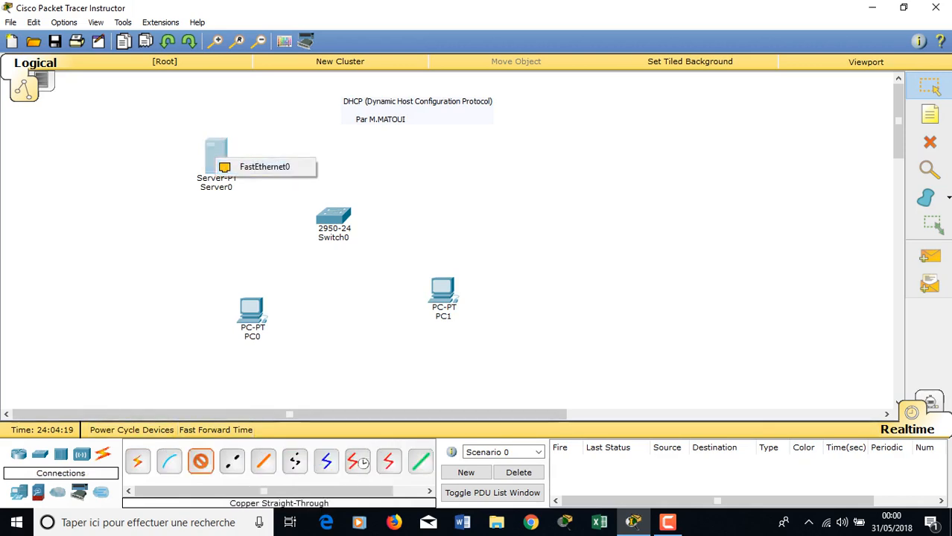
pyautogui.click(253, 167)
pyautogui.click(331, 218)
pyautogui.click(333, 220)
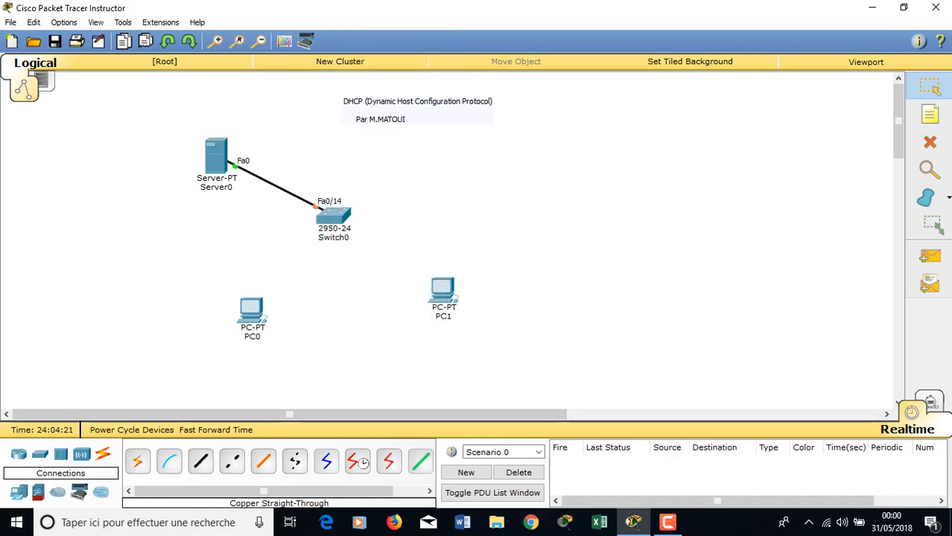
# Connect PC0's FastEthernet0 to port Fa0/17 of Switch0 with a copper straight-through cable
pyautogui.click(200, 460)
pyautogui.click(251, 311)
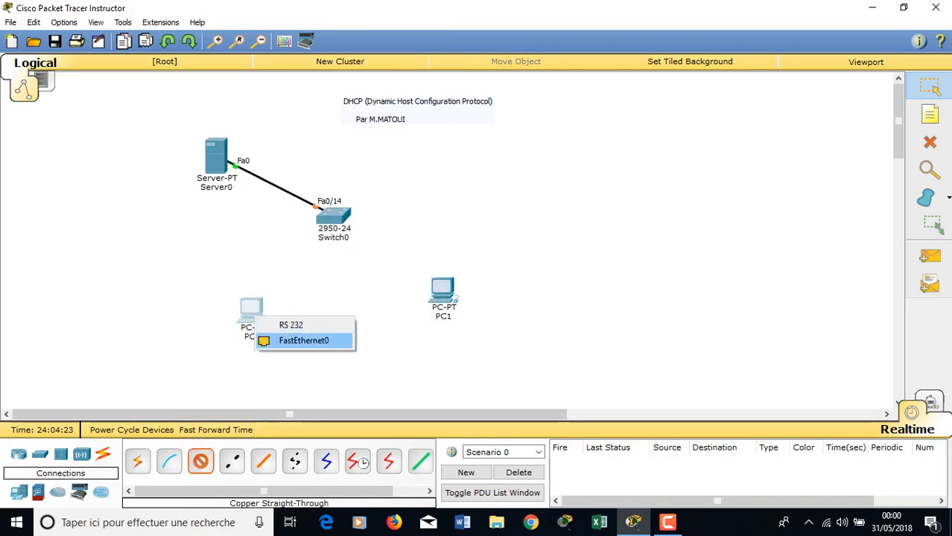
pyautogui.click(303, 340)
pyautogui.click(328, 221)
pyautogui.click(395, 272)
# Link Switch0's Fa0/15 to PC1's FastEthernet0 with a copper straight-through cable and move Server0 farther up and left
pyautogui.click(201, 461)
pyautogui.click(333, 216)
pyautogui.click(395, 257)
pyautogui.click(442, 291)
pyautogui.click(477, 314)
pyautogui.moveTo(215, 158); pyautogui.dragTo(182, 126)
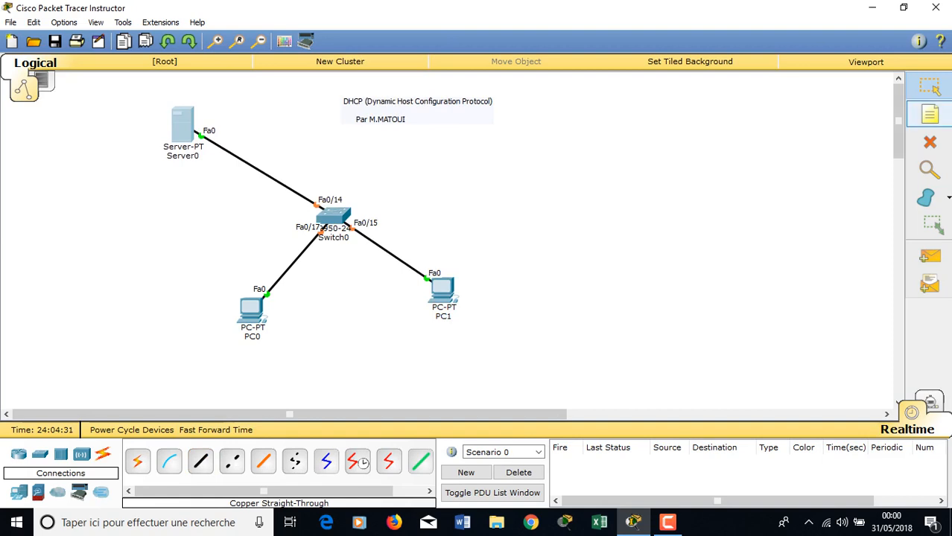
# Switch to Word and write "Pool d'adresse = la plage d'@ IP à utiliser par le serveur DHCP pour adresser ses clients." in a blank document
pyautogui.click(462, 522)
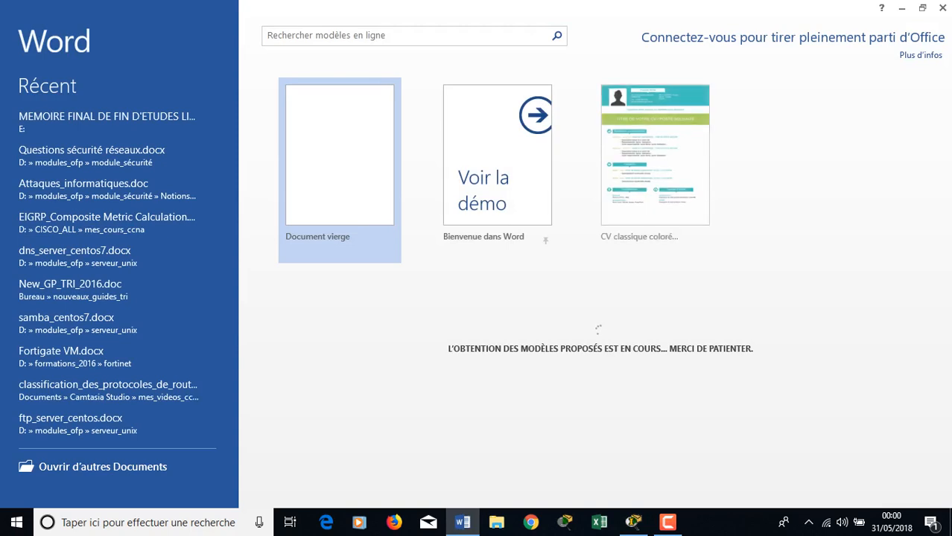
pyautogui.press('Return')
pyautogui.write("Pool d'adress")
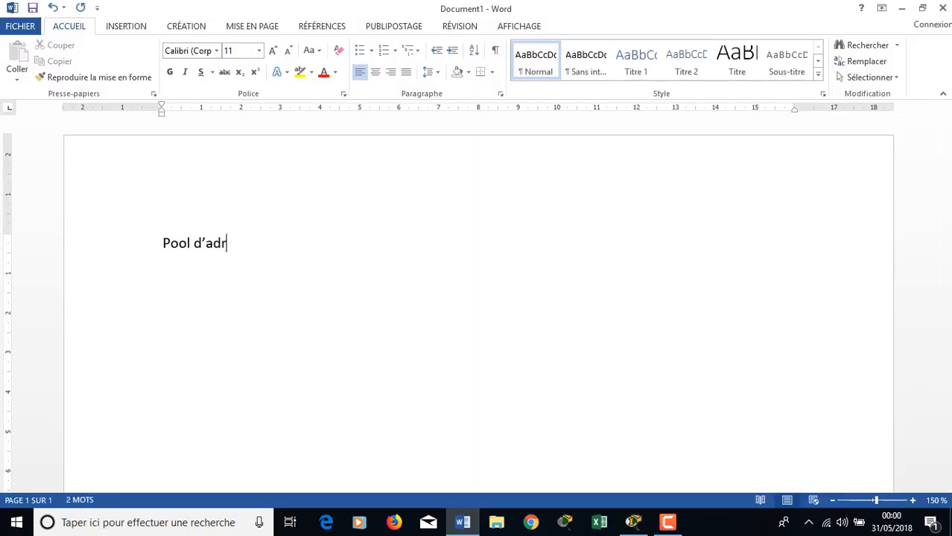
pyautogui.write('e = la ')
pyautogui.write("plage d'@ l")
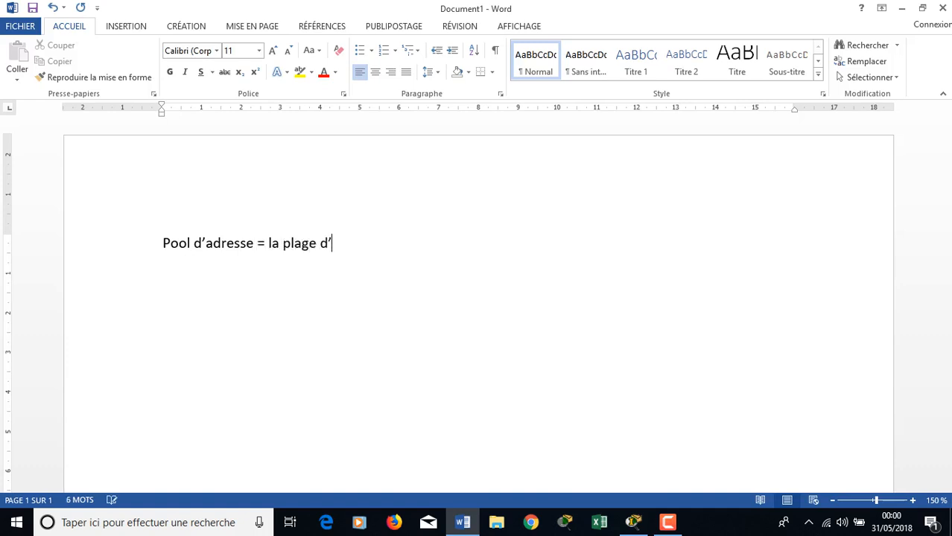
pyautogui.write('P à t')
pyautogui.press('BackSpace')
pyautogui.write('utiliser')
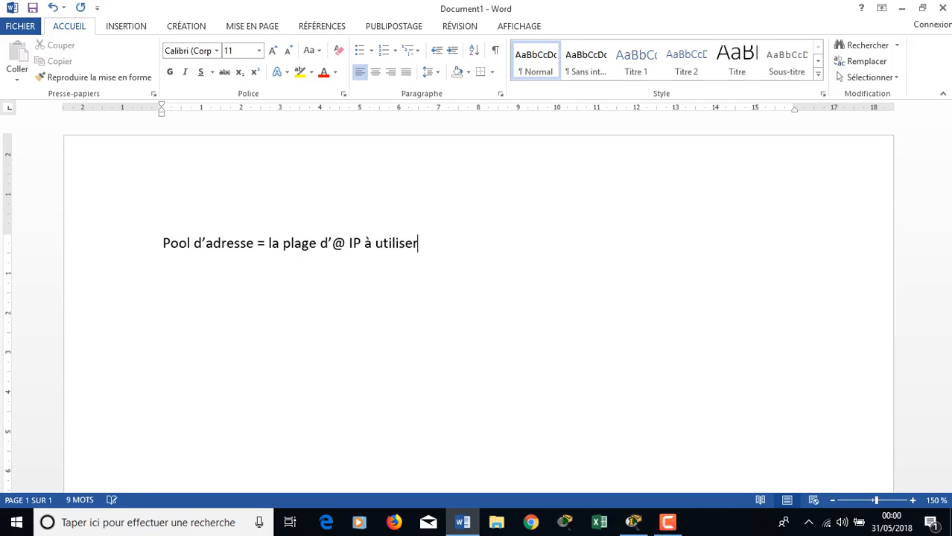
pyautogui.write(' par le ser')
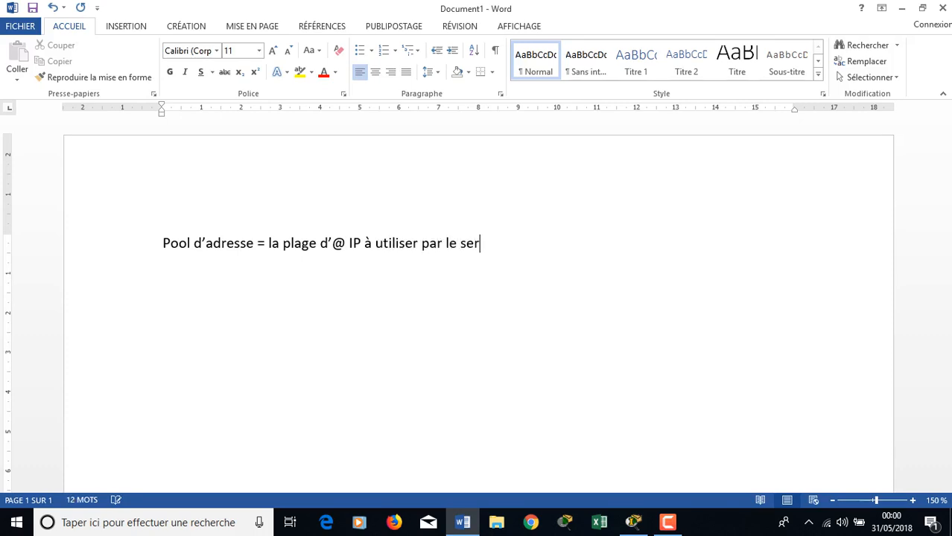
pyautogui.write('veur DHCP po')
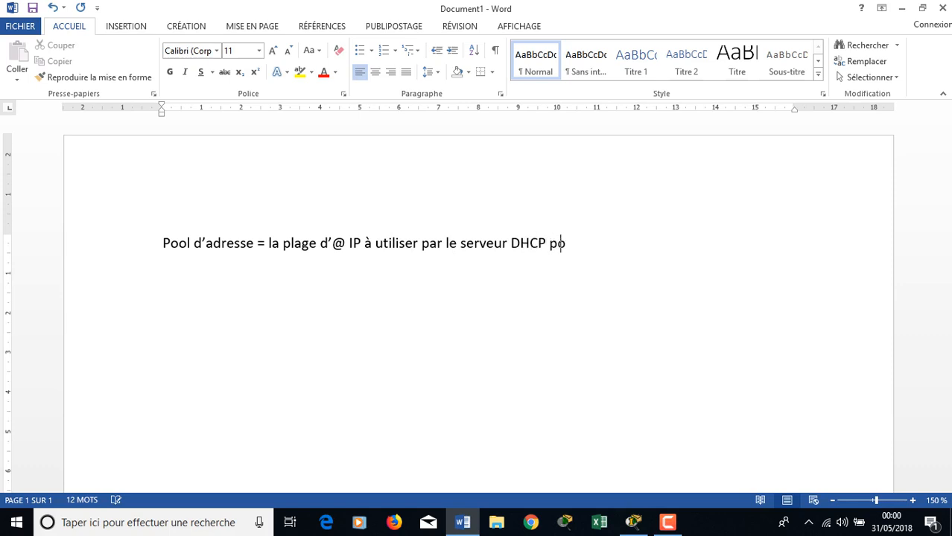
pyautogui.write('ur adresser')
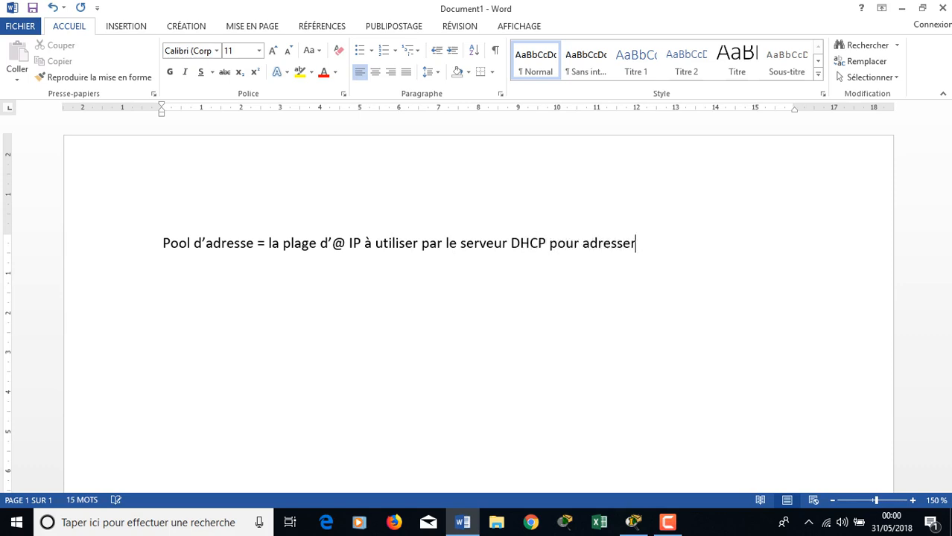
pyautogui.write(' ses clients')
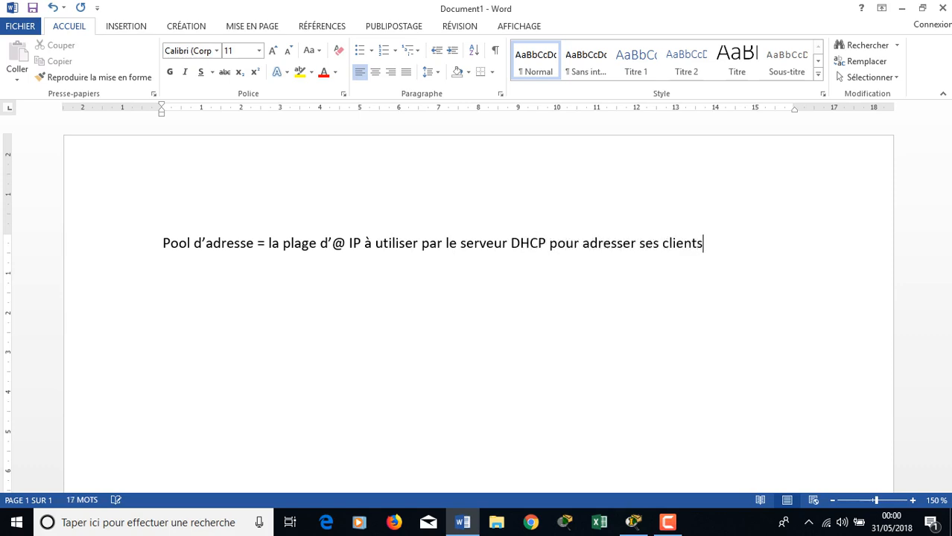
pyautogui.write('.')
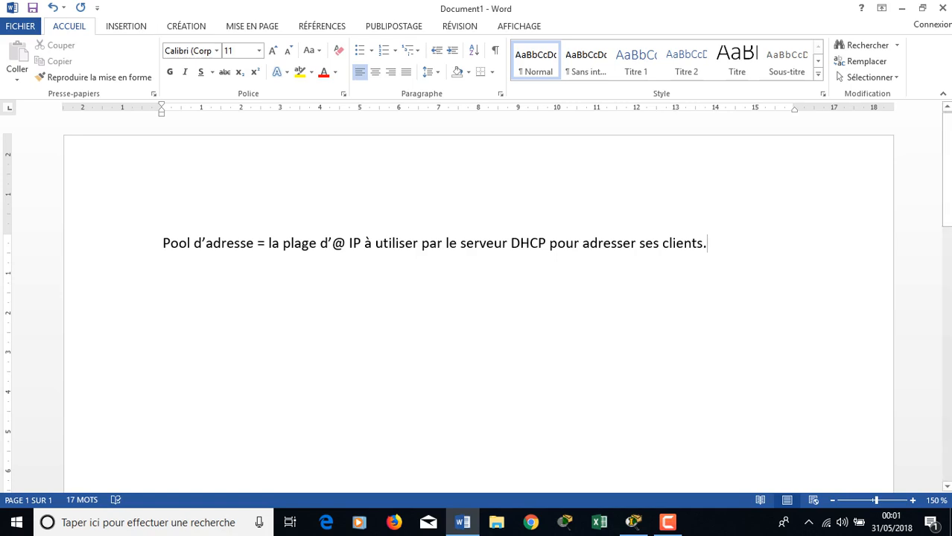
# Add the example address range "192.168.0.20 → 192.168.0.30" on a new line under the pool definition
pyautogui.press('Return')
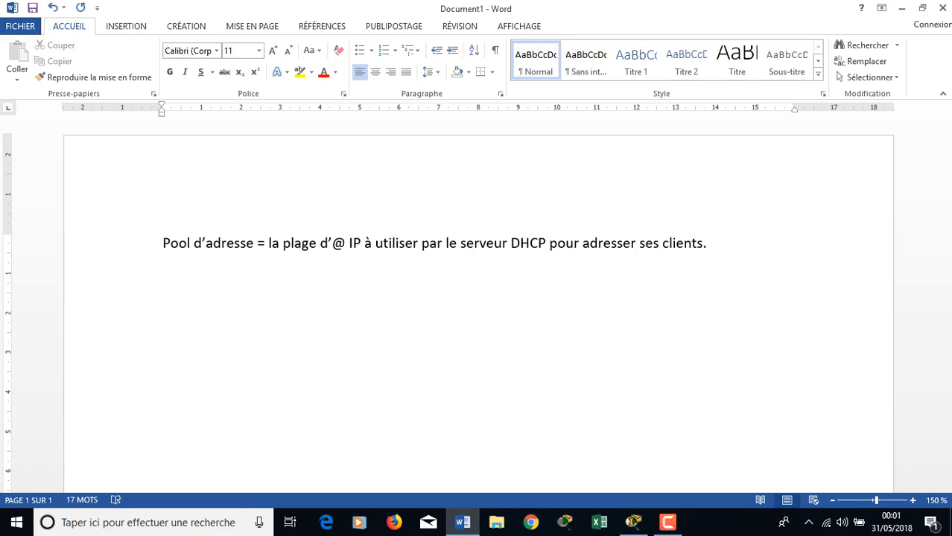
pyautogui.write('192.168.0.2')
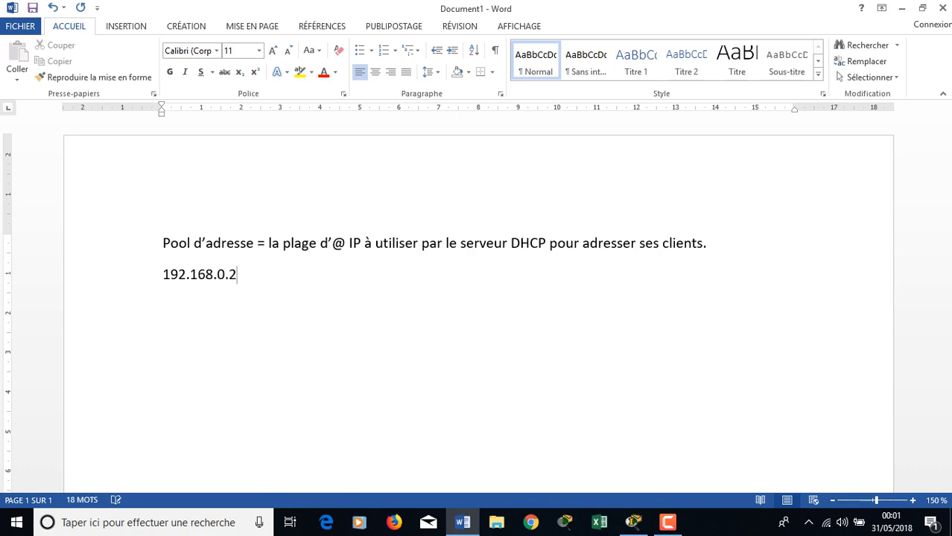
pyautogui.write('0 --> 192.168.0.30')
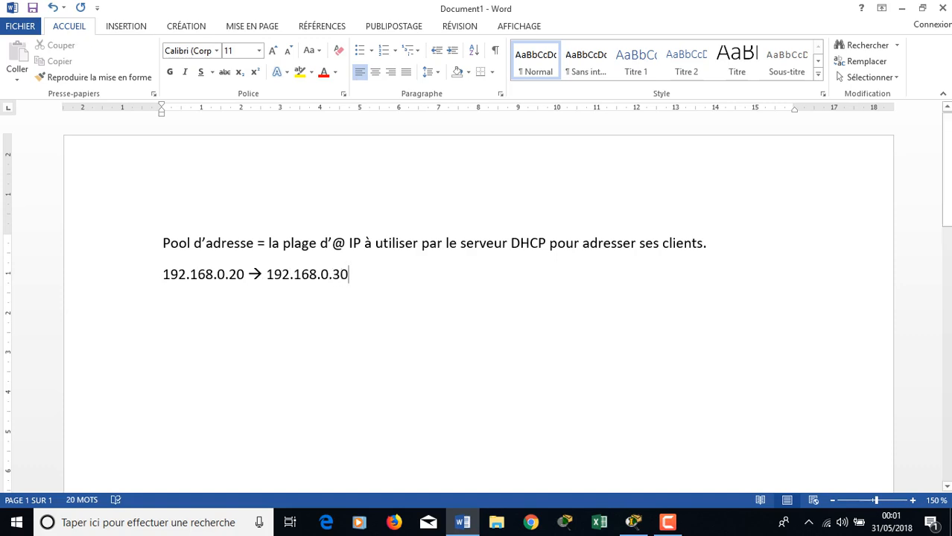
pyautogui.moveTo(243, 274); pyautogui.dragTo(229, 275)
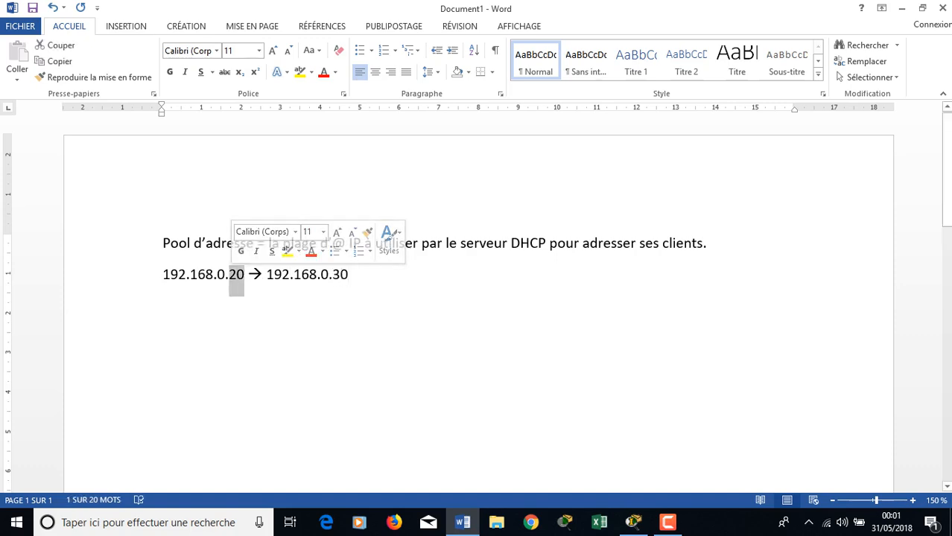
pyautogui.moveTo(348, 275); pyautogui.dragTo(337, 277)
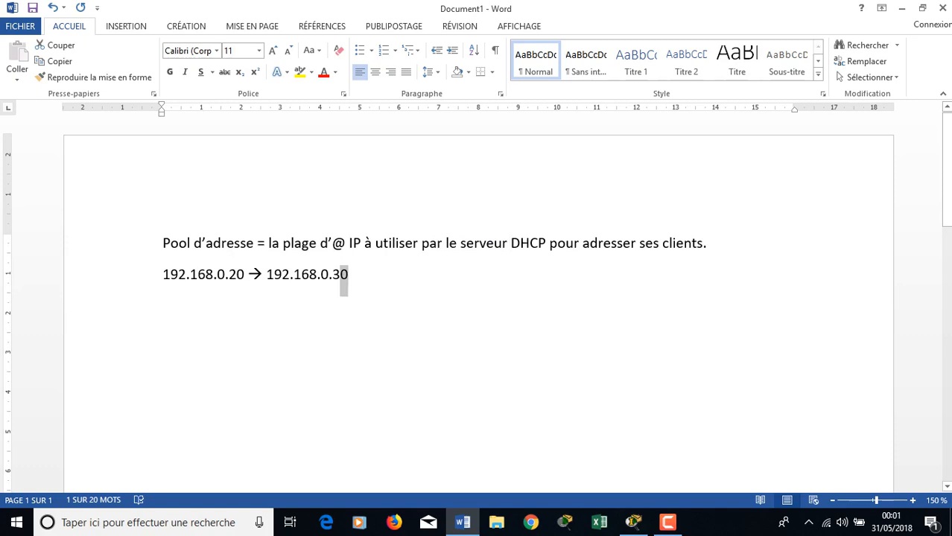
pyautogui.press('Right')
# Add a line reading "Le Bail= le temps durant lequel le client garde sa configuration TCP/IP fournie par le serveur."
pyautogui.press('Return')
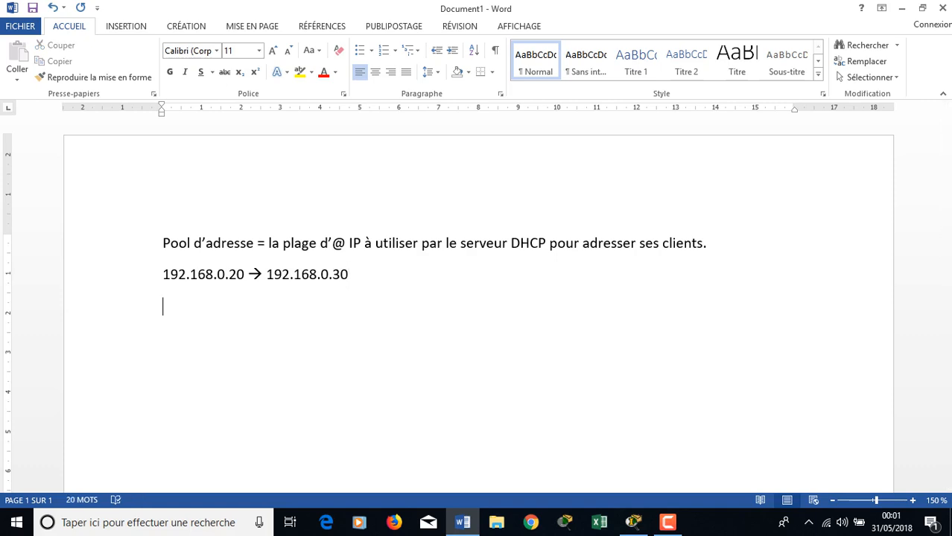
pyautogui.write('Le Bail= le temps duran')
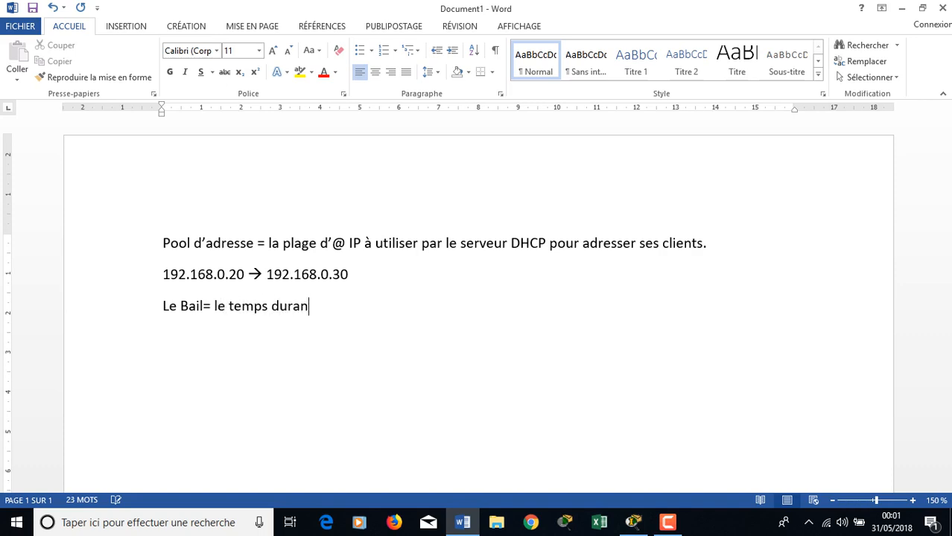
pyautogui.write('t lequel le client ')
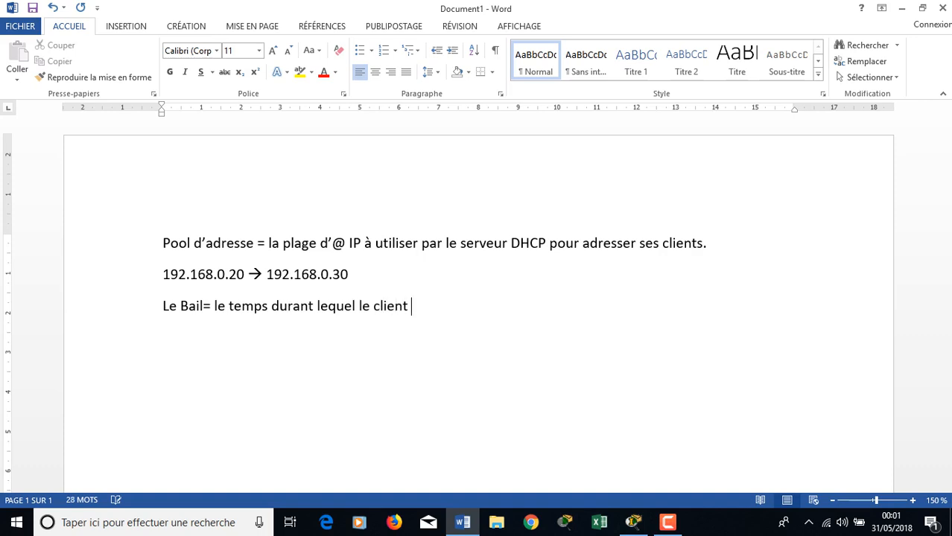
pyautogui.write('garde sa configura')
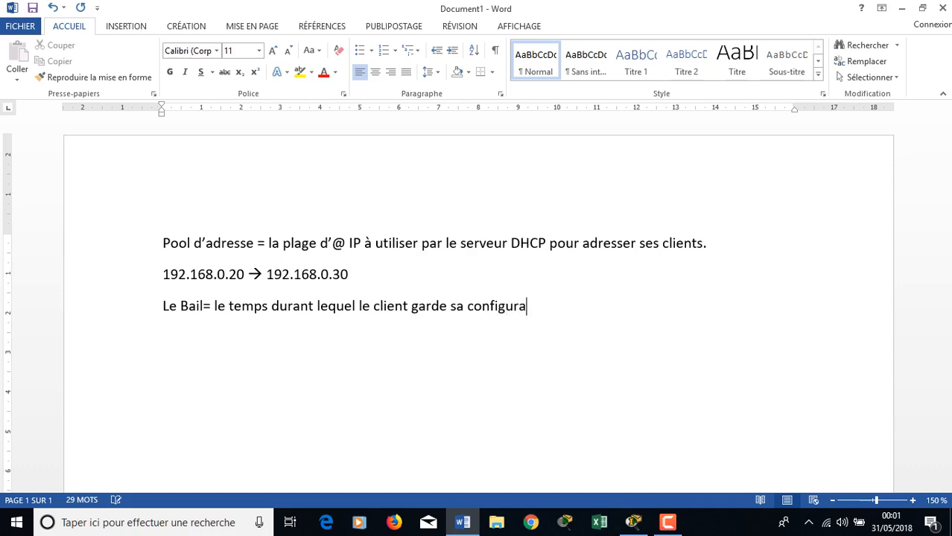
pyautogui.write('tion TCP/')
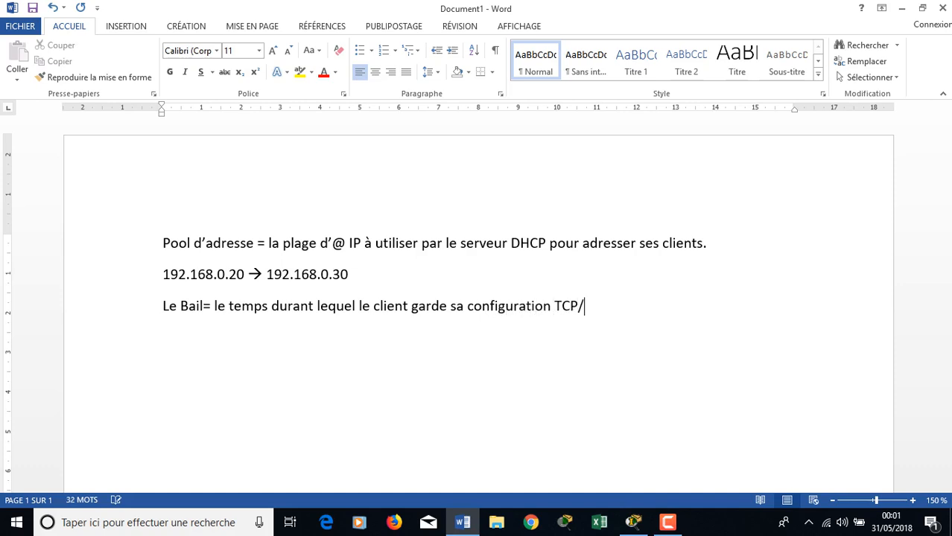
pyautogui.write('IP fournie par le serveur')
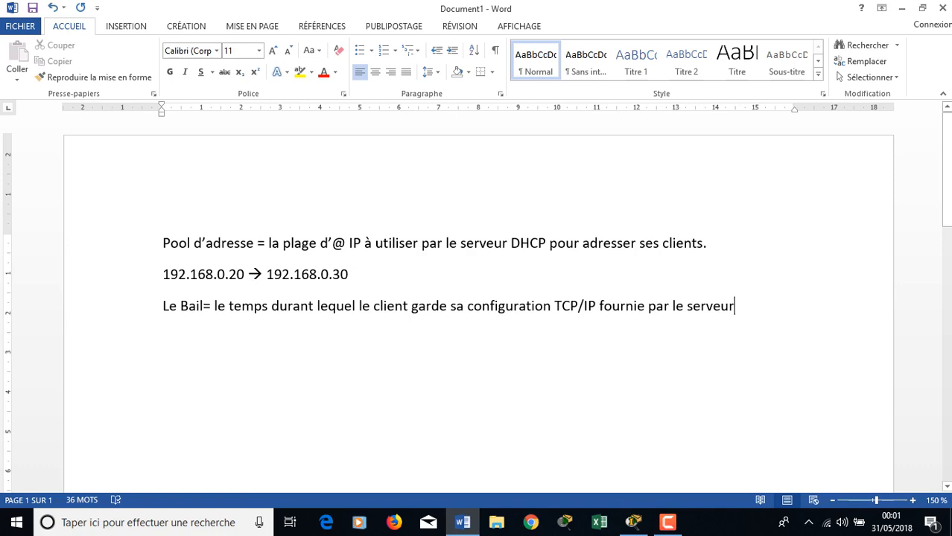
pyautogui.moveTo(349, 275); pyautogui.dragTo(328, 276)
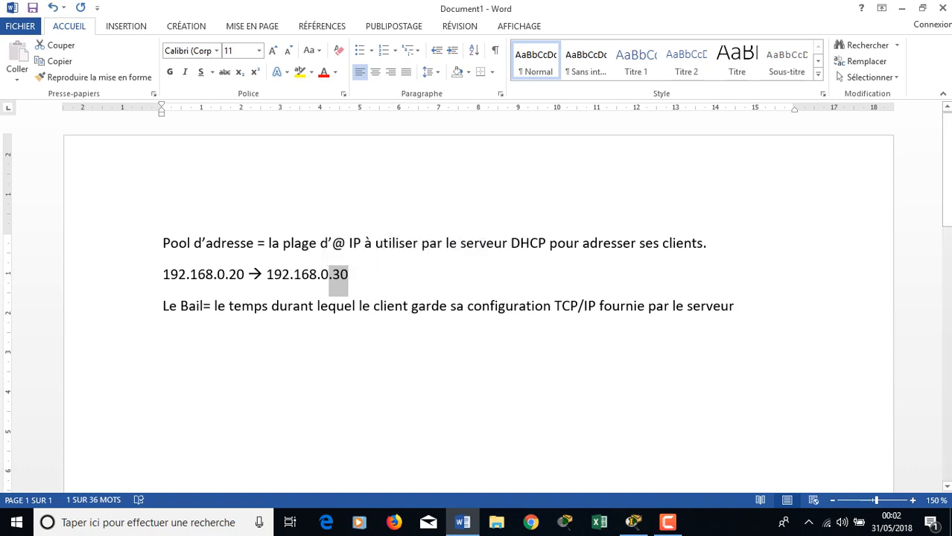
pyautogui.moveTo(202, 307); pyautogui.dragTo(162, 306)
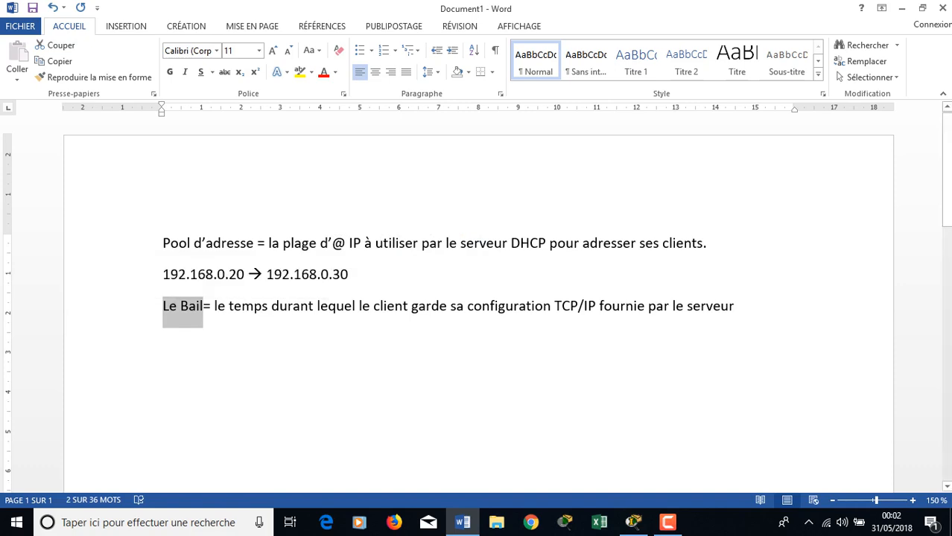
pyautogui.click(735, 307)
pyautogui.write('.')
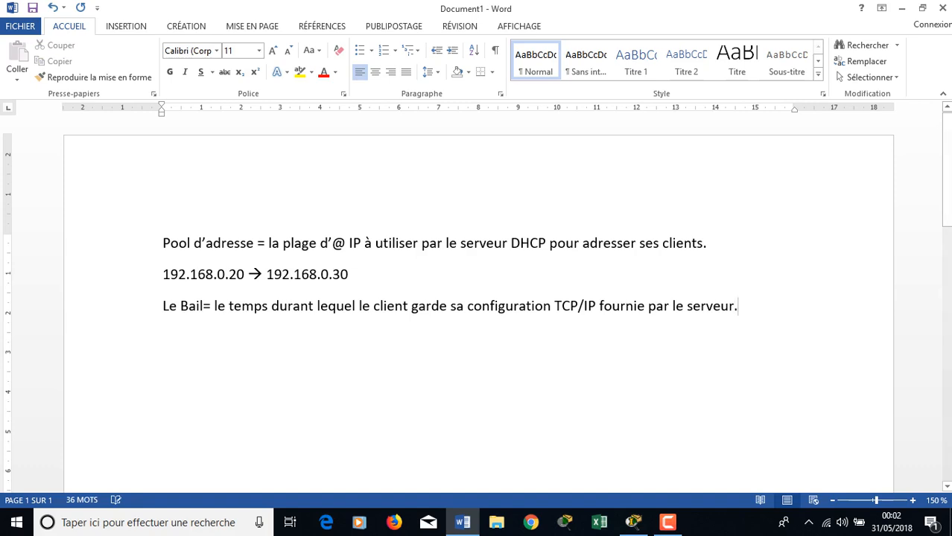
# Add two new lines below the lease definition reading "Les réservations :" and "Les exclusions :"
pyautogui.scroll(-2, 477, 298)
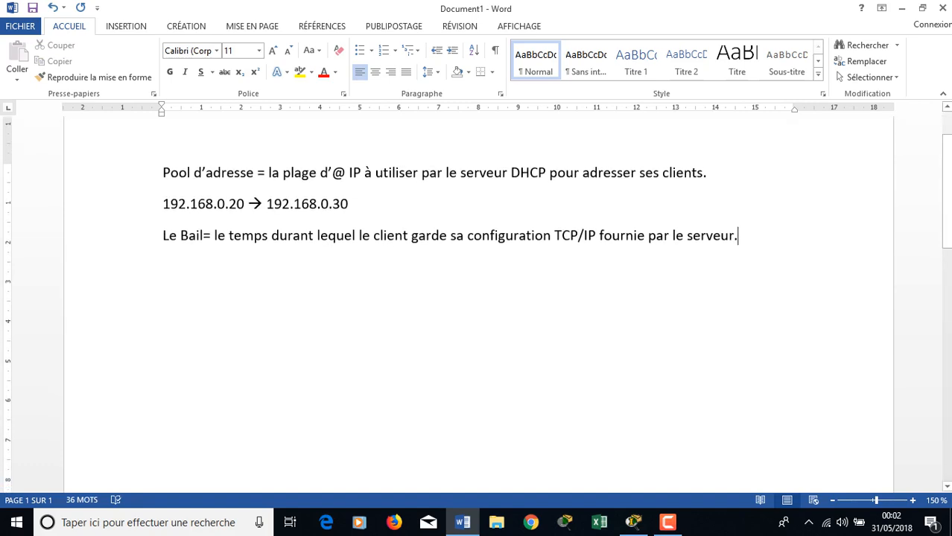
pyautogui.press('Return')
pyautogui.write('Les réservations :')
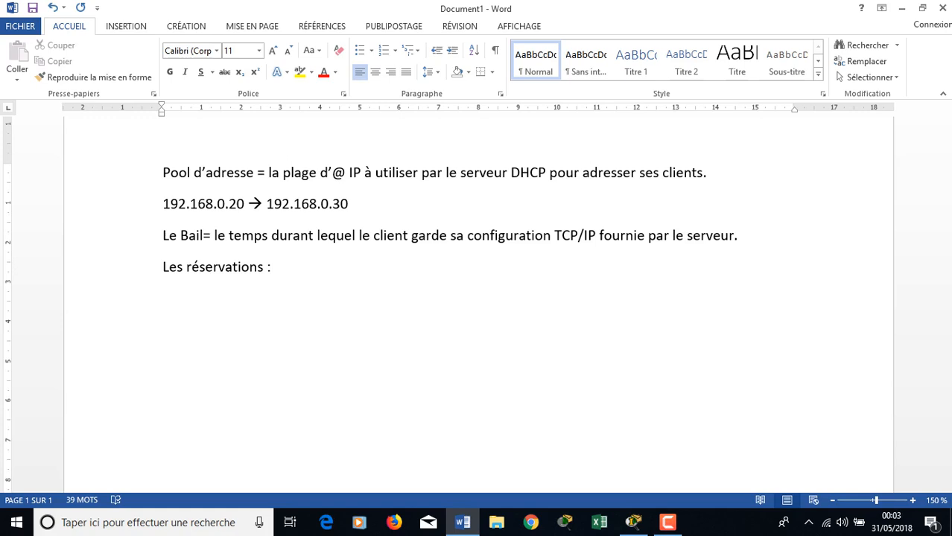
pyautogui.press('Return')
pyautogui.write('Les exl')
pyautogui.press('BackSpace')
pyautogui.write('clusions :')
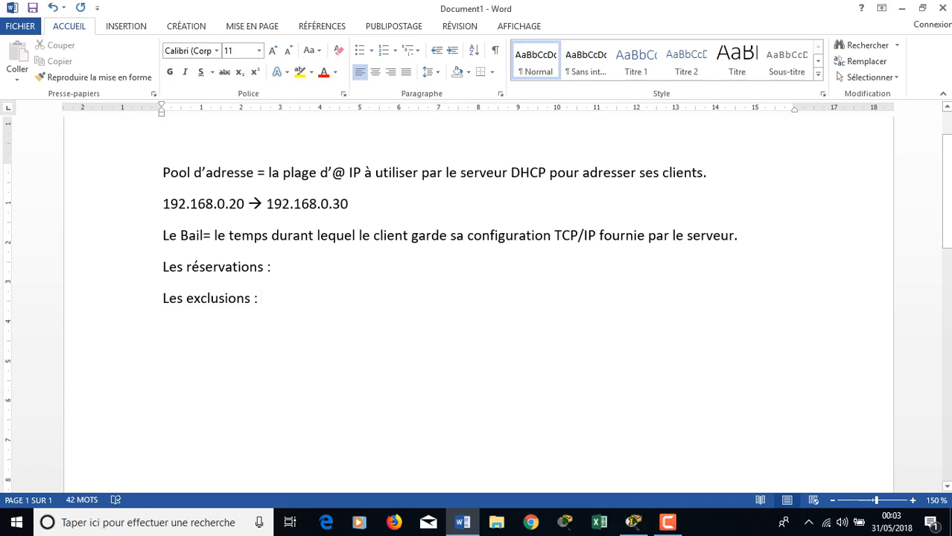
# Add the line "192.168.0.25 – 192.168.0.27" directly under the example address range in the notes
pyautogui.moveTo(349, 204); pyautogui.dragTo(160, 206)
pyautogui.click(353, 204)
pyautogui.press('Return')
pyautogui.write('192.168.0.25')
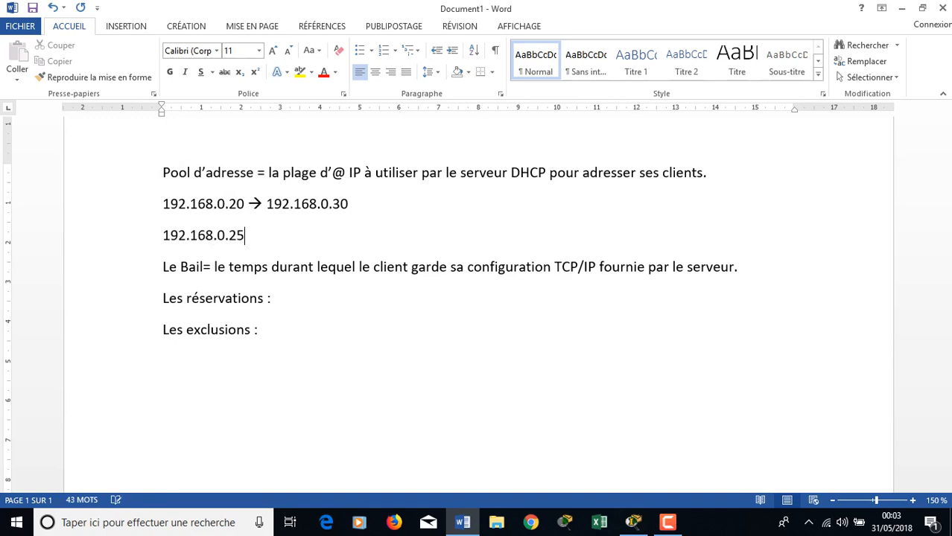
pyautogui.write(' -')
pyautogui.write(' 192.1')
pyautogui.write('68.0.27')
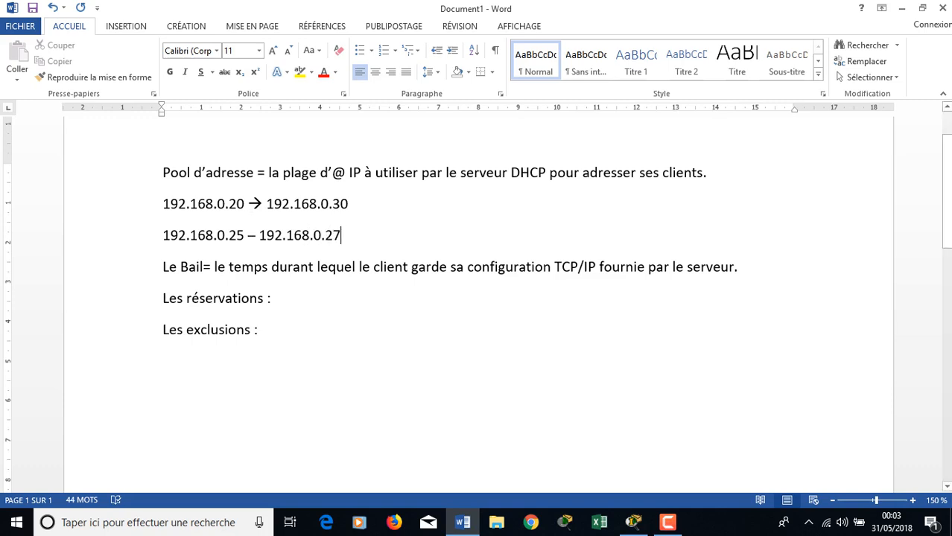
pyautogui.moveTo(228, 236); pyautogui.dragTo(341, 235)
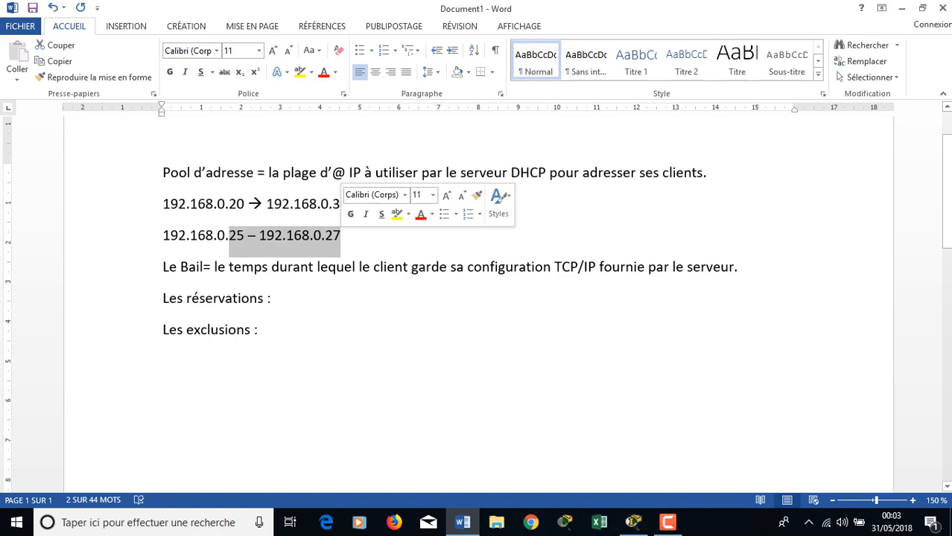
pyautogui.moveTo(264, 330); pyautogui.dragTo(158, 183)
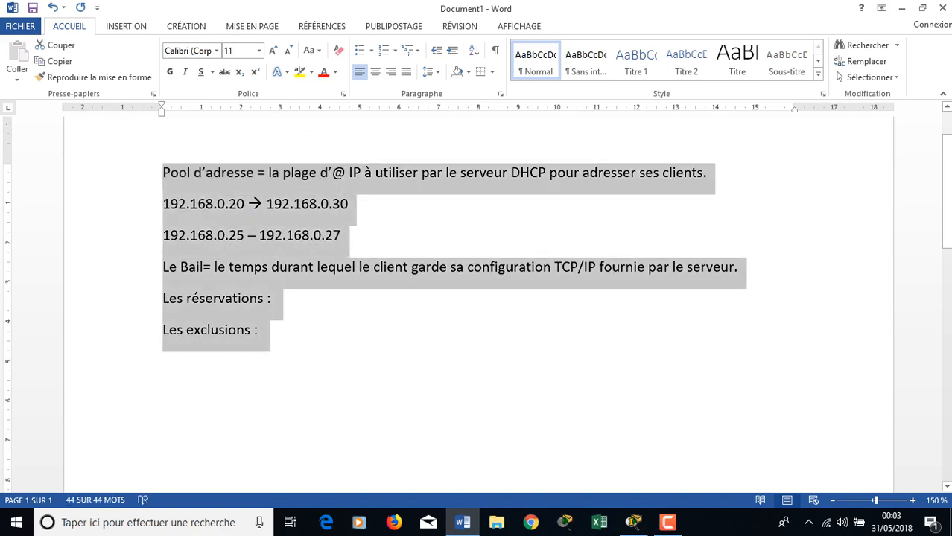
# Switch to Packet Tracer and give Server0 the static IP address 192.168.0.10 with subnet mask 255.255.255.0
pyautogui.click(633, 522)
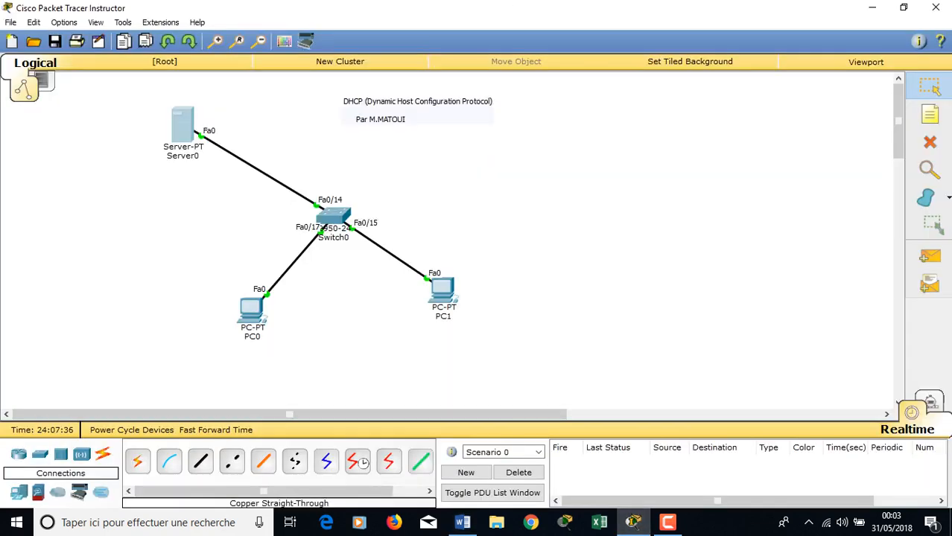
pyautogui.click(182, 127)
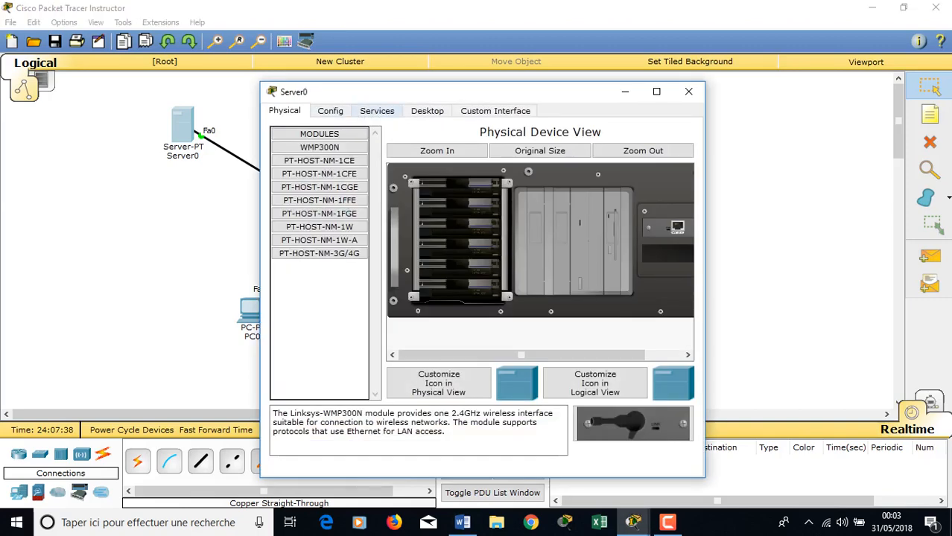
pyautogui.click(427, 110)
pyautogui.click(311, 168)
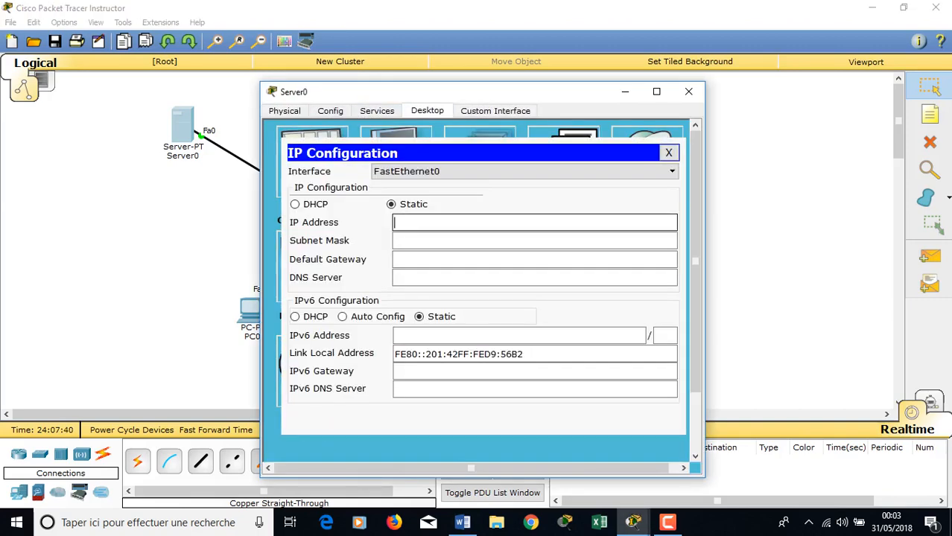
pyautogui.write('192.168.0.10')
pyautogui.press('BackSpace')
pyautogui.write('0')
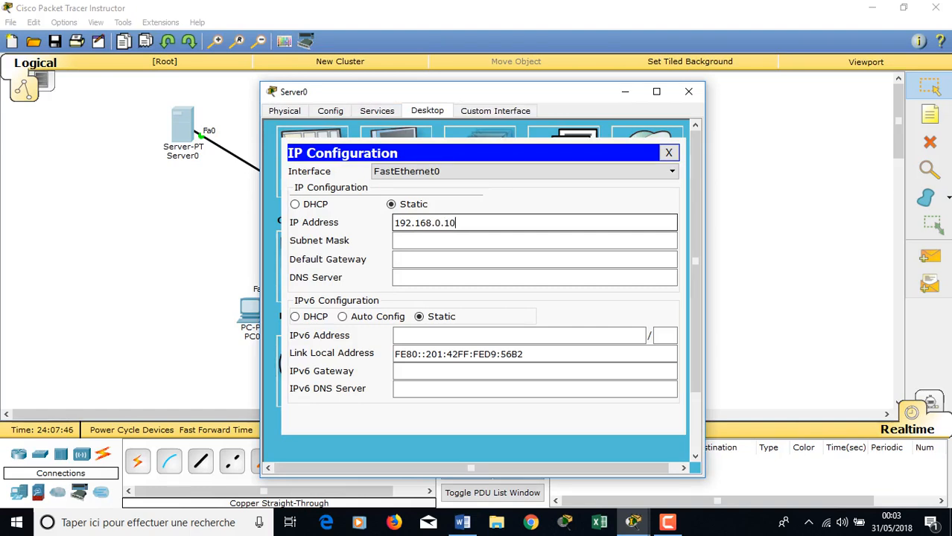
pyautogui.press('Tab')
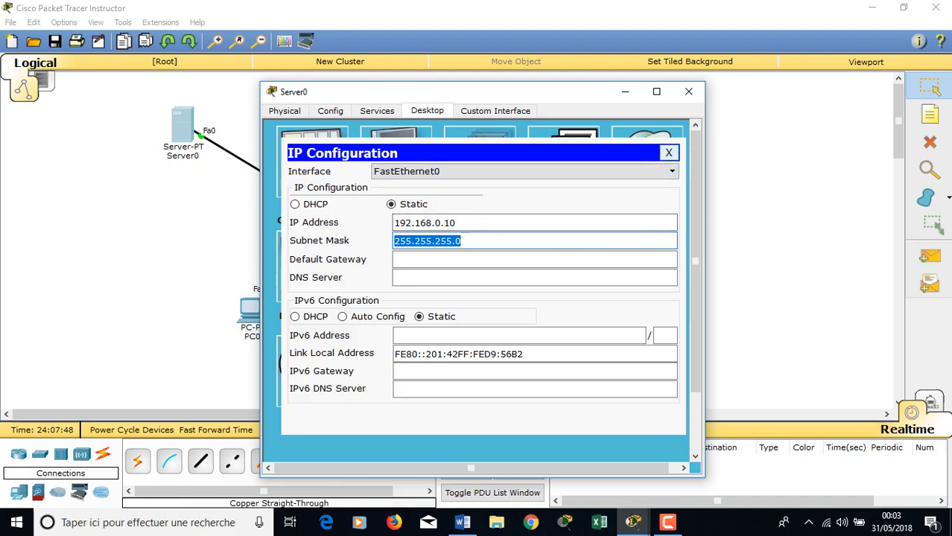
pyautogui.click(688, 91)
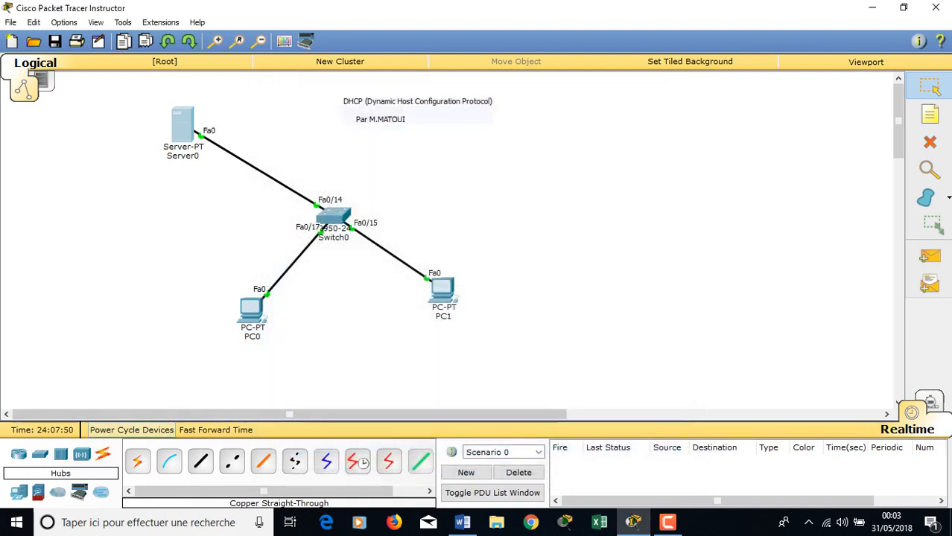
# Add a 2811 router beneath the title note and connect Switch0 to its FastEthernet0/0 port with a copper straight-through cable
pyautogui.click(19, 454)
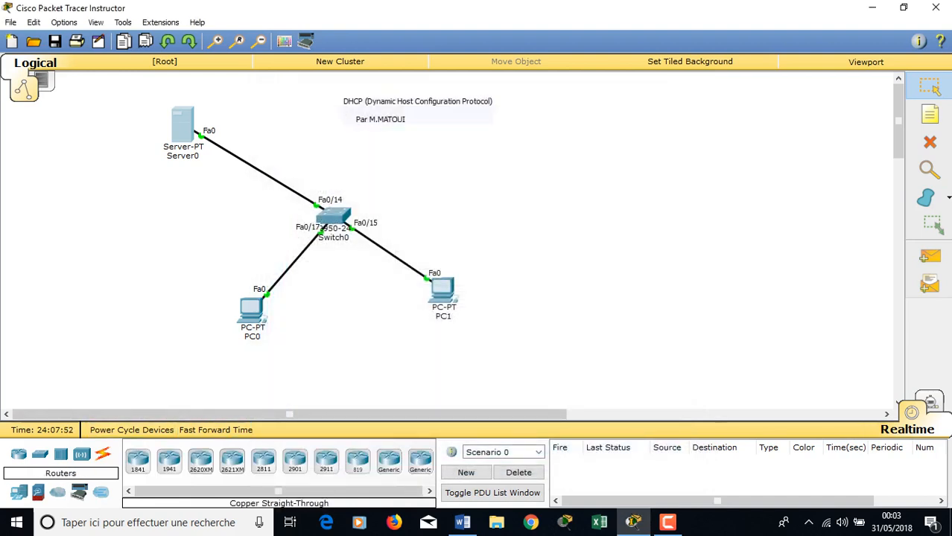
pyautogui.moveTo(264, 460); pyautogui.dragTo(474, 143)
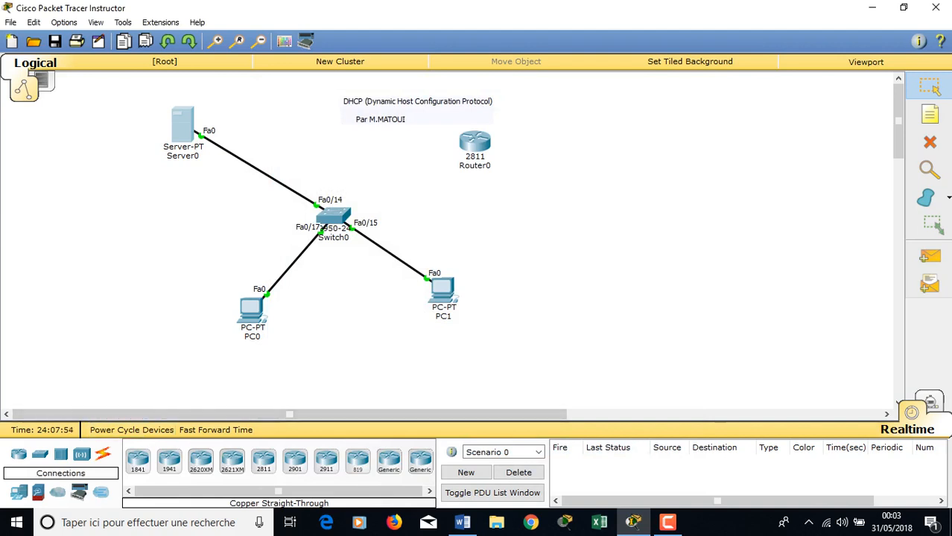
pyautogui.click(103, 454)
pyautogui.click(201, 461)
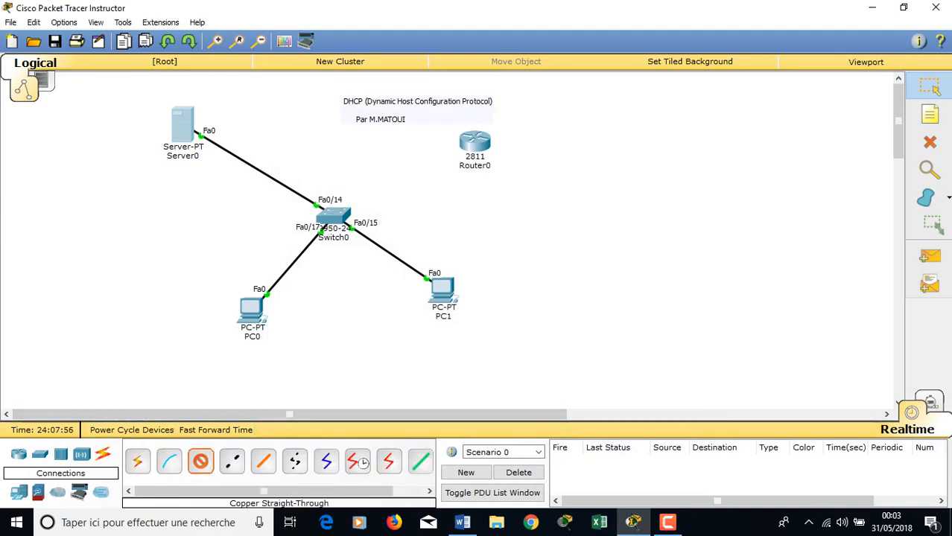
pyautogui.click(333, 215)
pyautogui.click(372, 209)
pyautogui.click(474, 148)
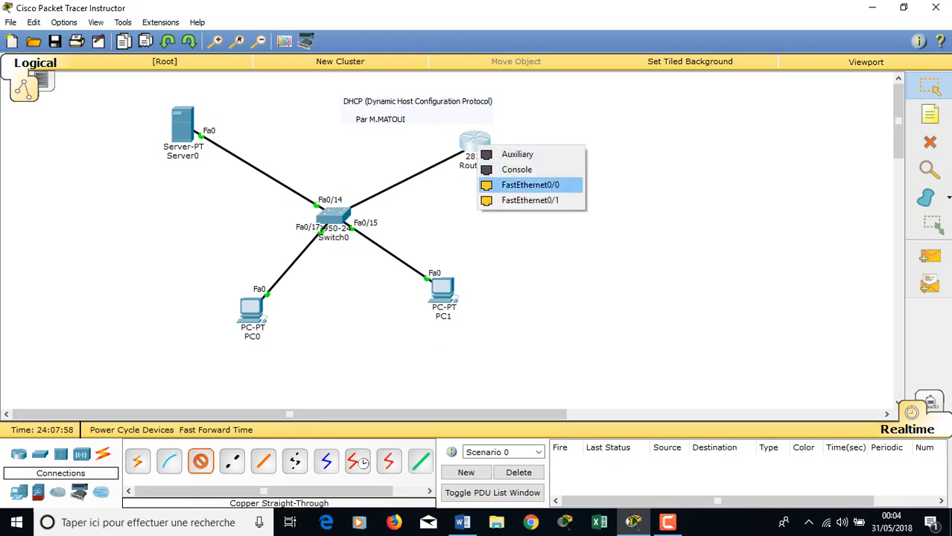
pyautogui.click(521, 185)
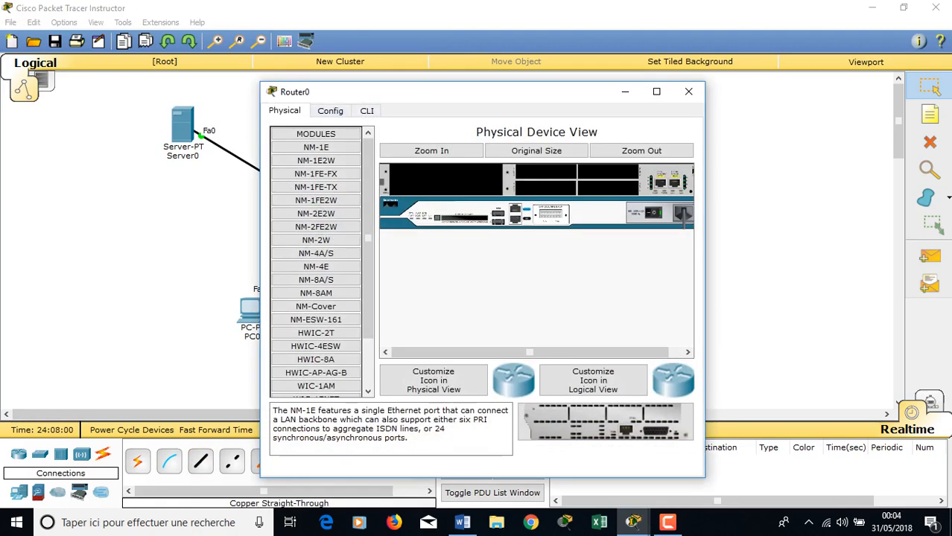
# Assign the IP address 192.168.0.1 to Router0's FastEthernet0/0 interface and turn the port on
pyautogui.click(330, 111)
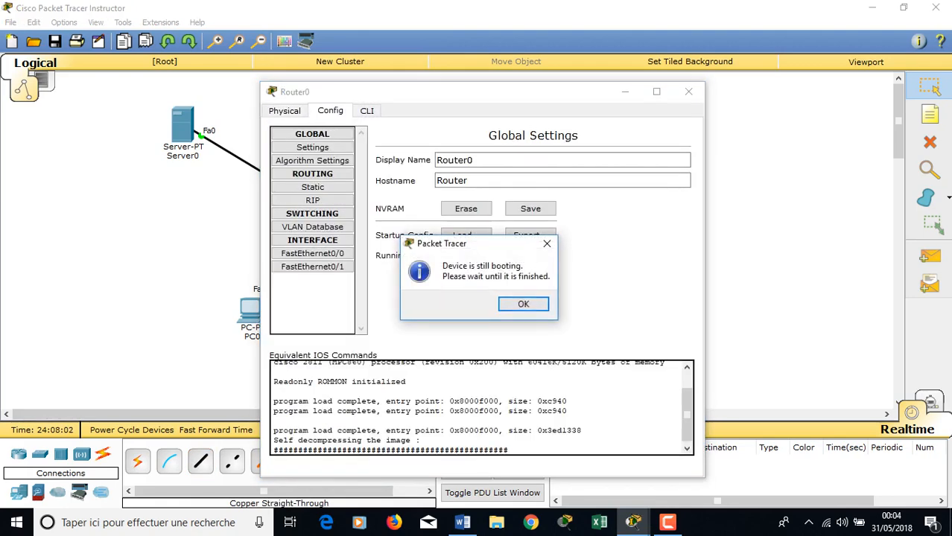
pyautogui.click(531, 304)
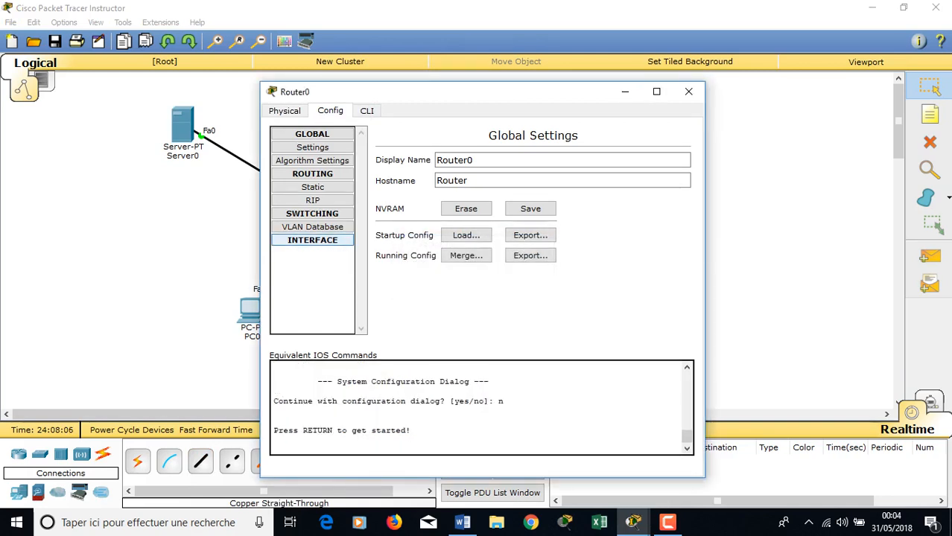
pyautogui.click(312, 241)
pyautogui.click(312, 254)
pyautogui.click(607, 225)
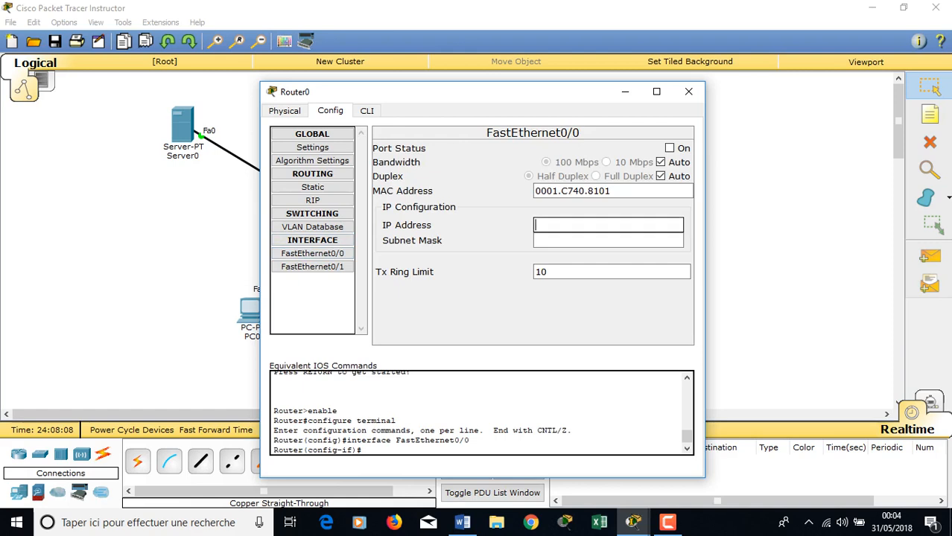
pyautogui.write('192.168.0.1')
pyautogui.press('Tab')
pyautogui.click(669, 149)
pyautogui.click(688, 91)
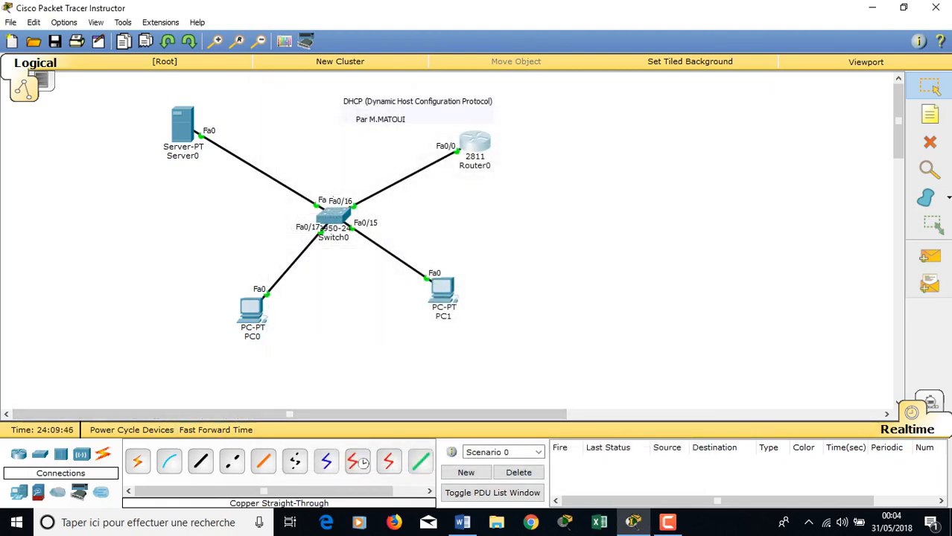
# Set Server0's default gateway to 192.168.0.1 in its IP configuration
pyautogui.click(182, 125)
pyautogui.click(314, 167)
pyautogui.click(534, 259)
pyautogui.write('192.16')
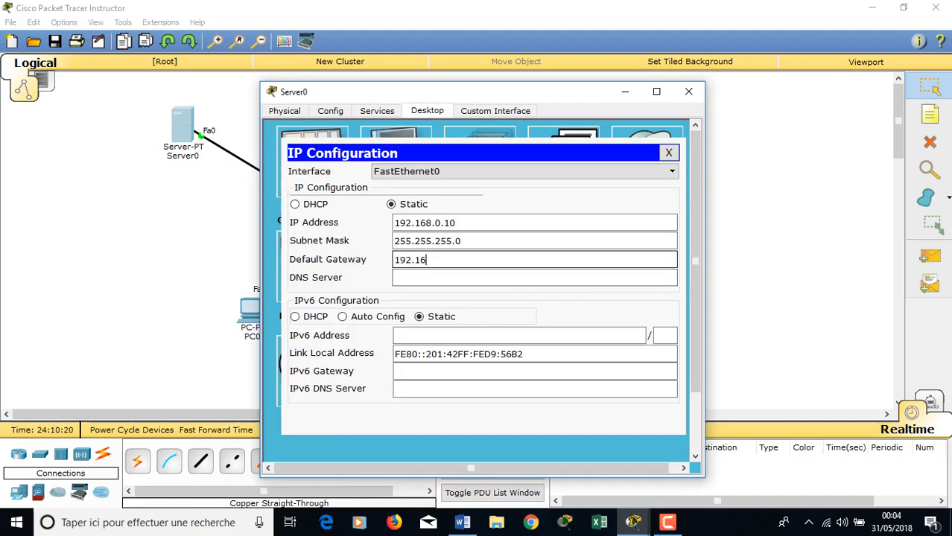
pyautogui.write('8.0.1')
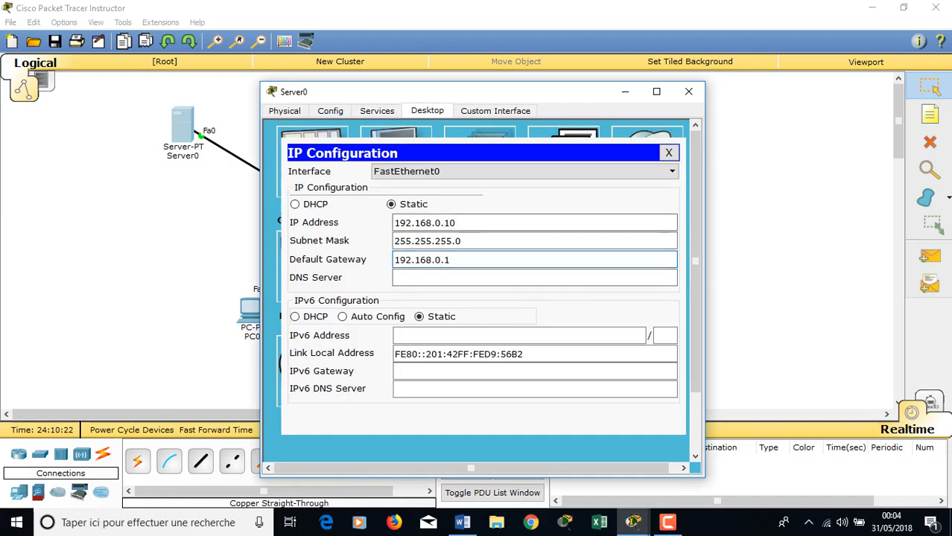
pyautogui.click(668, 153)
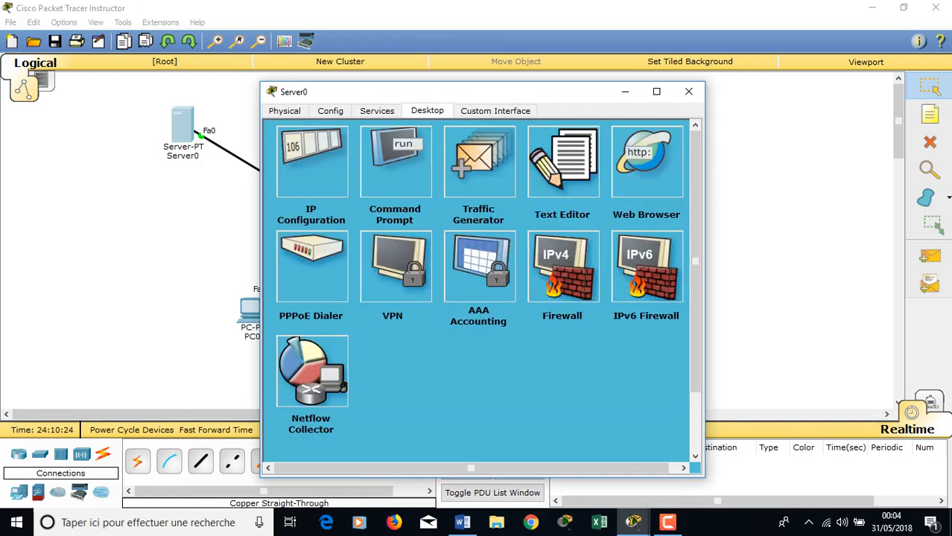
# In Server0's DHCP service, set the serverPool default gateway to 192.168.0.1 and the DNS server to 8.8.8.8
pyautogui.click(377, 111)
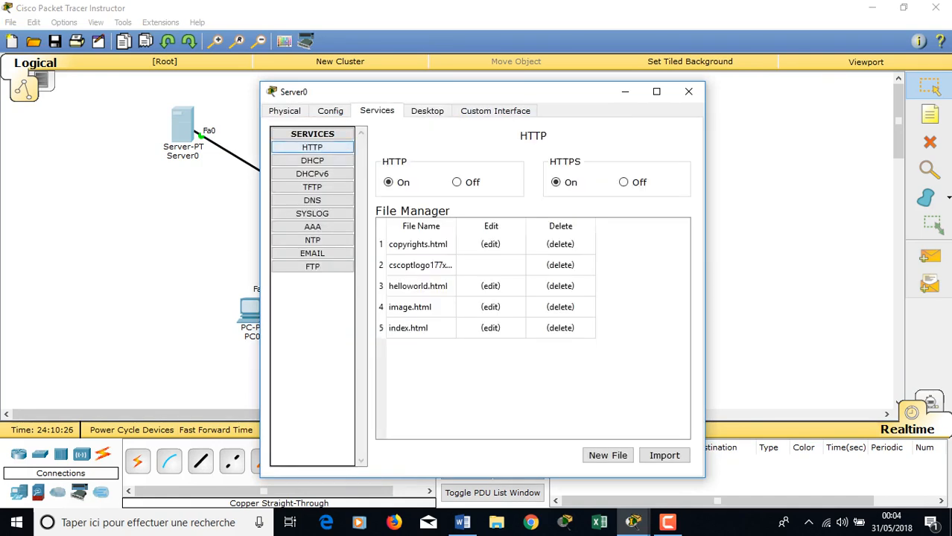
pyautogui.click(312, 161)
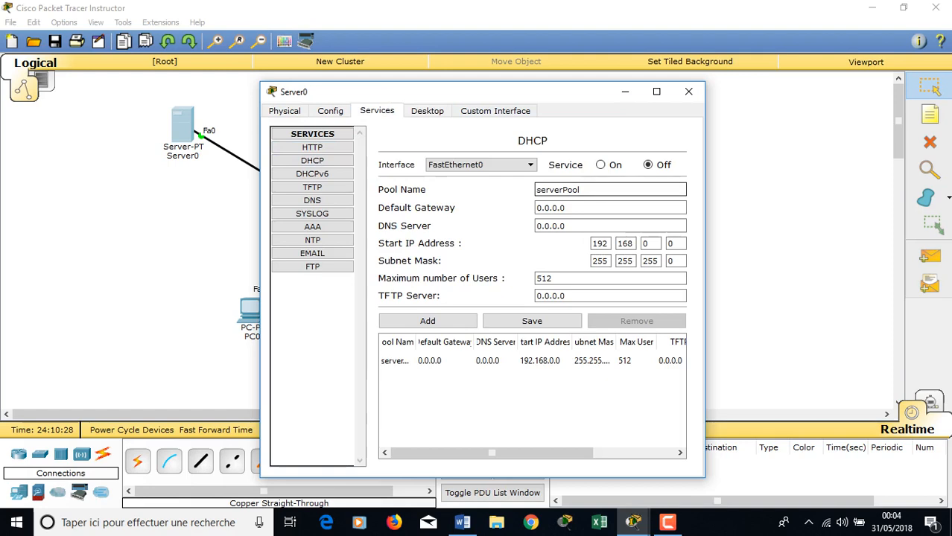
pyautogui.moveTo(581, 190); pyautogui.dragTo(534, 190)
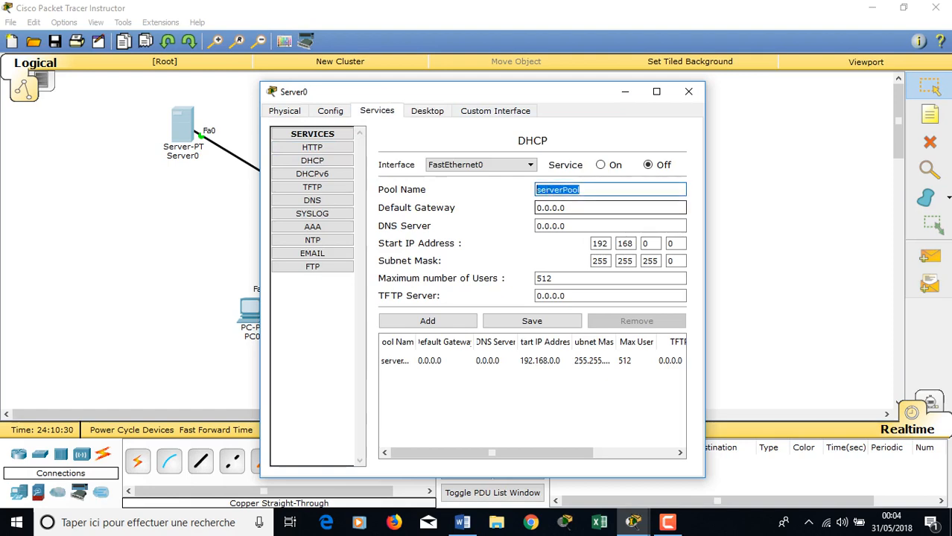
pyautogui.press('Tab')
pyautogui.write('192.168.0.1')
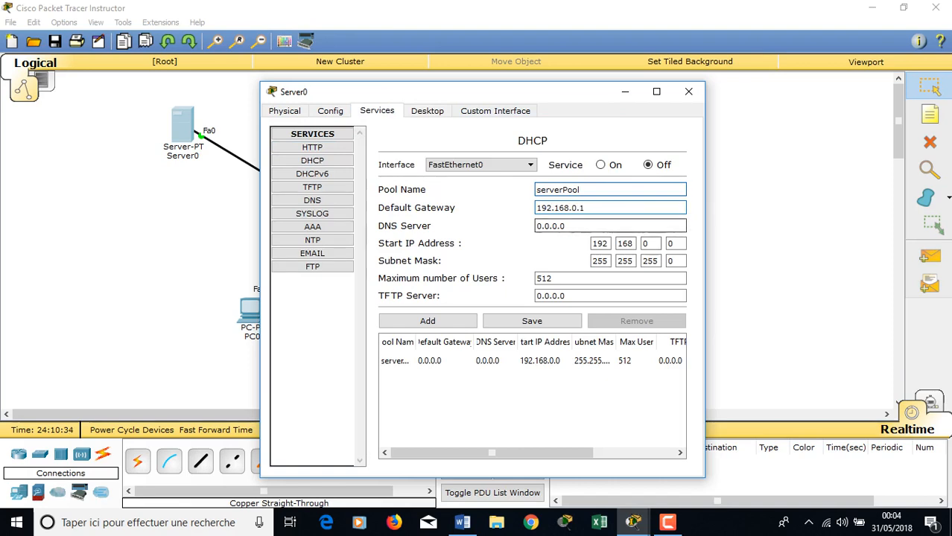
pyautogui.press('Tab')
pyautogui.write('8.8.8.8')
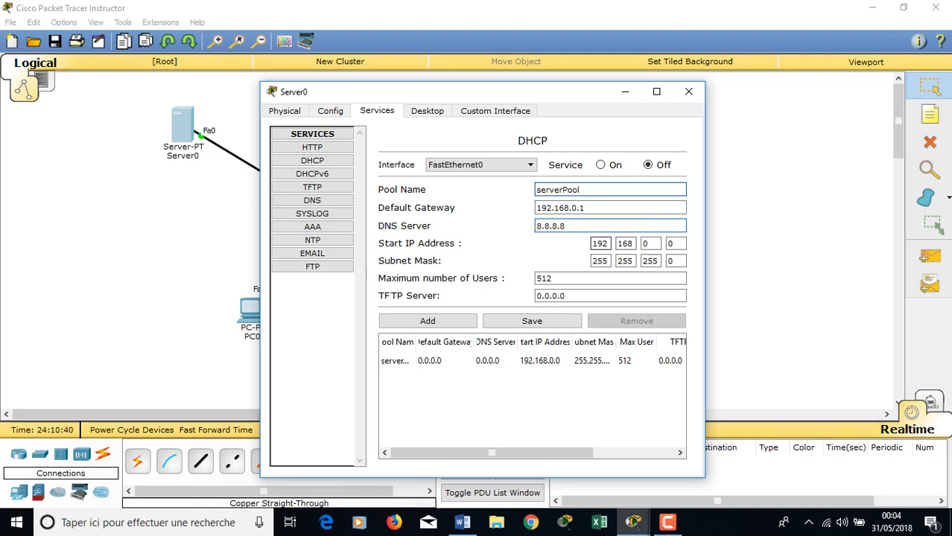
# Set the DHCP pool's start IP address to 192.168.0.20 and its maximum number of users to 11
pyautogui.click(675, 243)
pyautogui.press('BackSpace')
pyautogui.write('20')
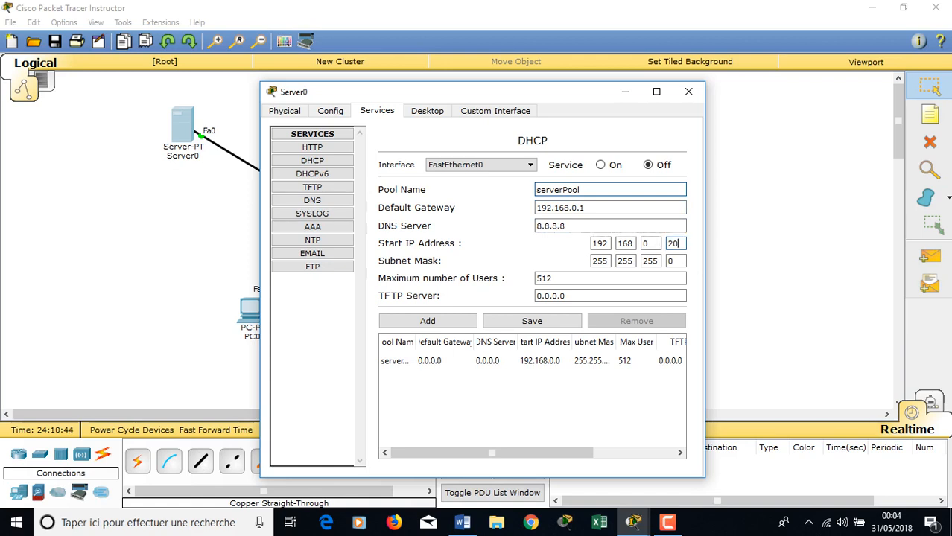
pyautogui.press('Tab')
pyautogui.press('Tab')
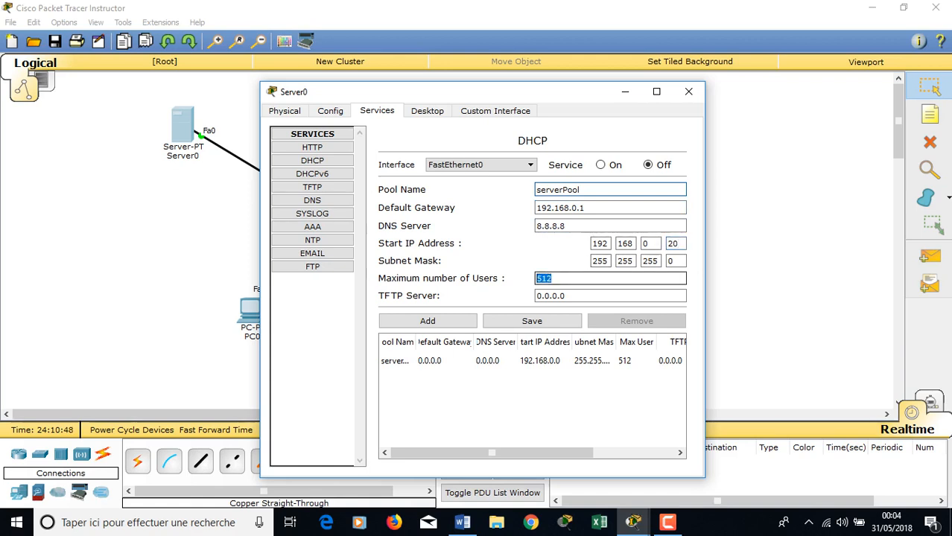
pyautogui.write('11')
pyautogui.press('Tab')
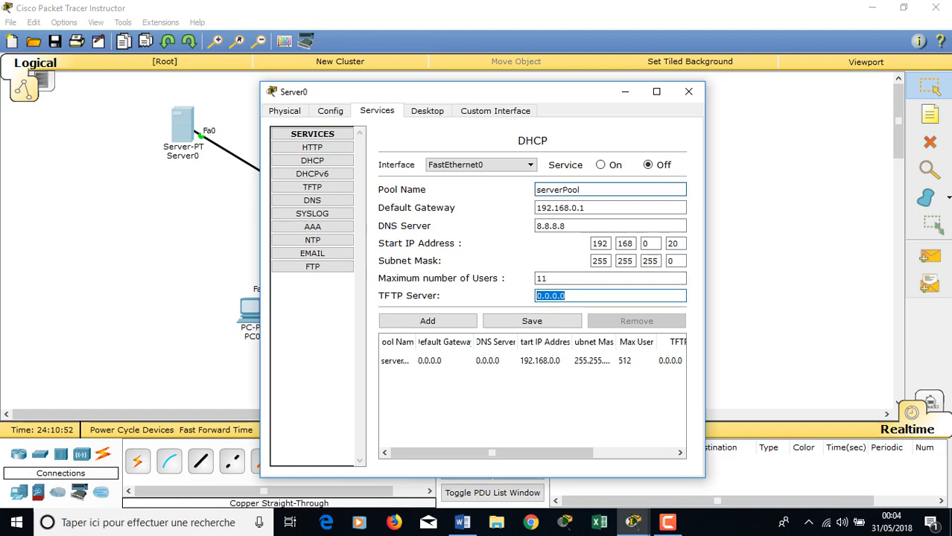
# Save the serverPool settings and turn the DHCP service on for Server0
pyautogui.click(532, 321)
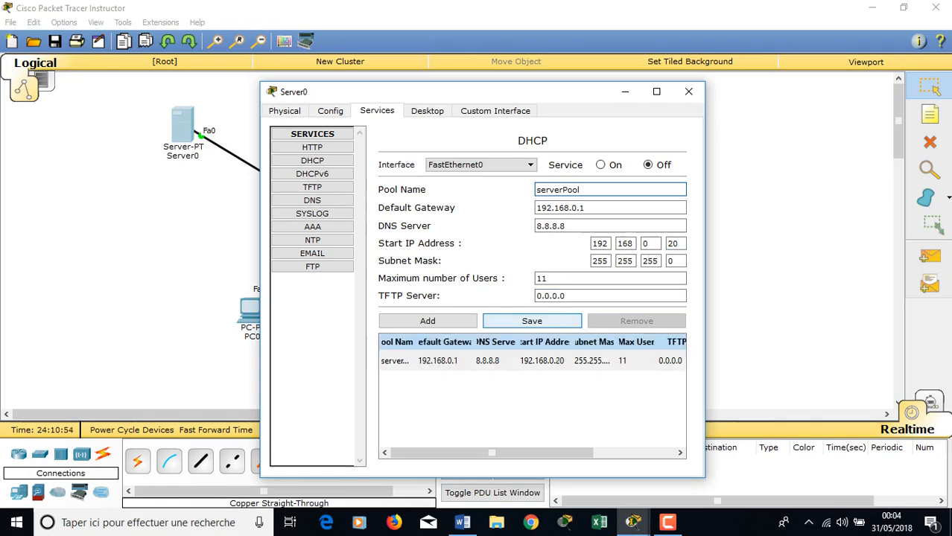
pyautogui.click(600, 164)
pyautogui.click(688, 91)
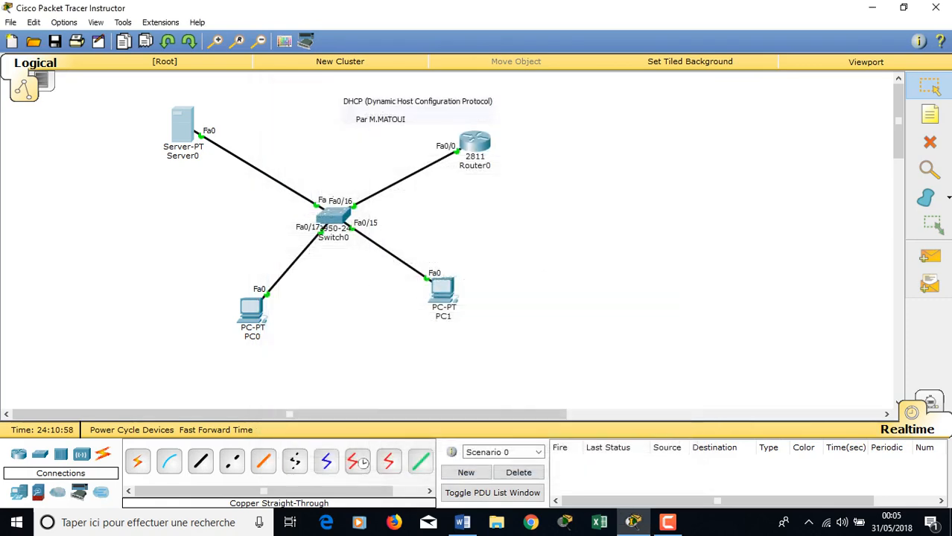
# Switch PC0's IPv4 configuration from static to DHCP
pyautogui.click(250, 309)
pyautogui.click(376, 110)
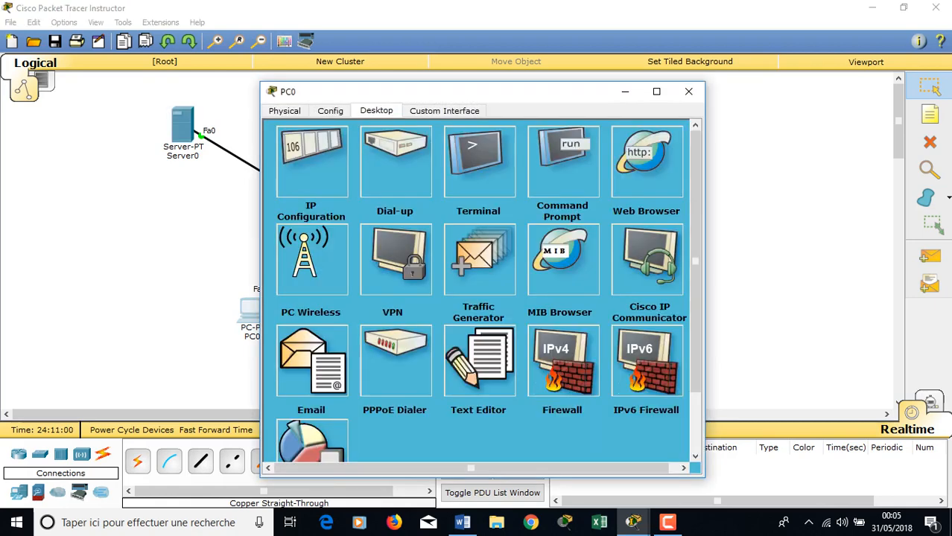
pyautogui.click(311, 161)
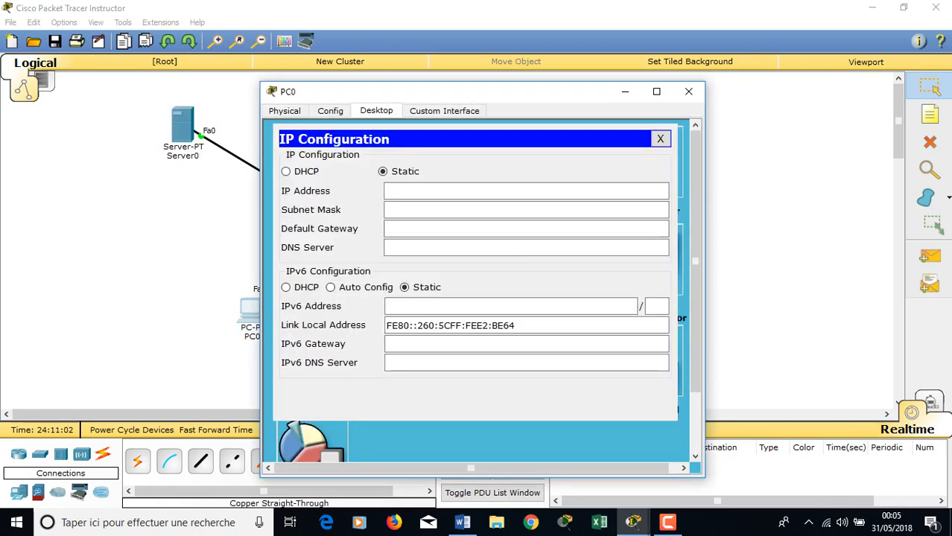
pyautogui.click(286, 171)
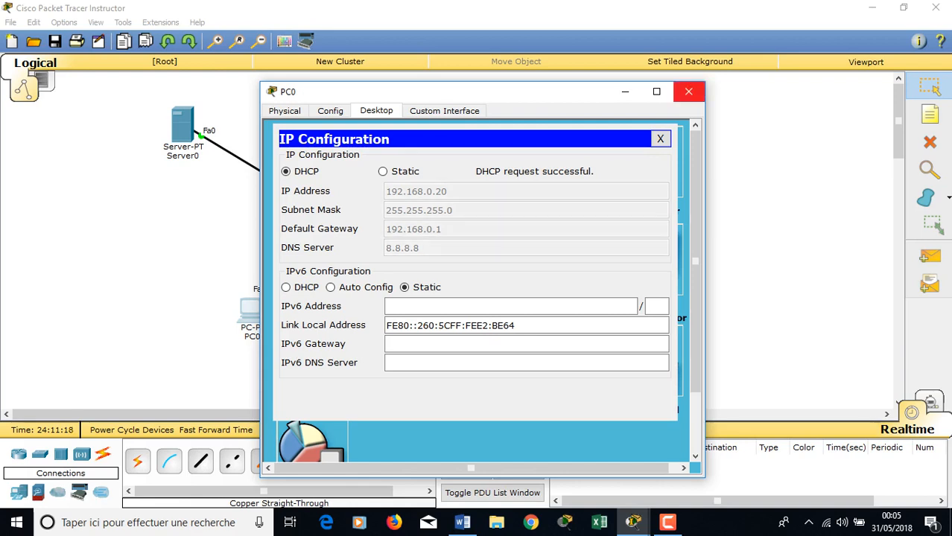
pyautogui.click(688, 91)
# Switch PC1's IPv4 configuration from static to DHCP
pyautogui.click(442, 291)
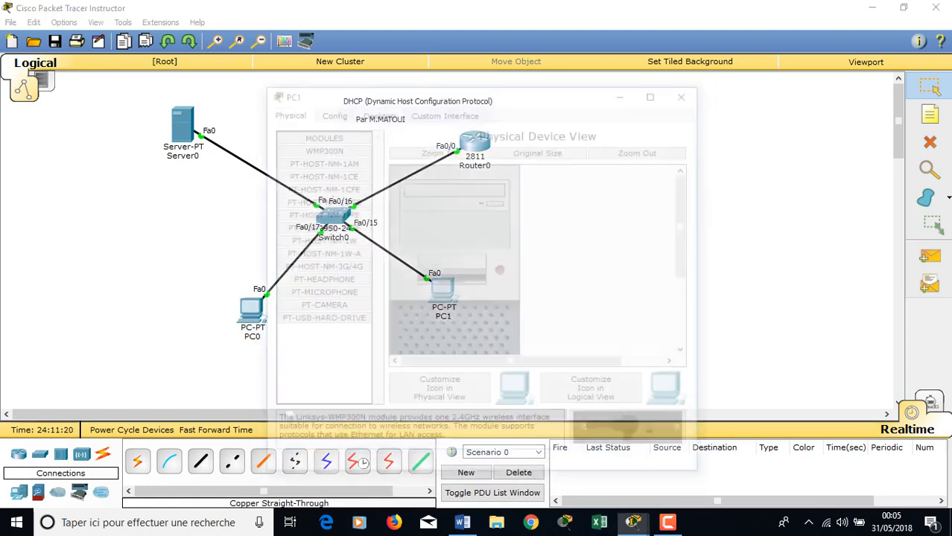
pyautogui.click(376, 111)
pyautogui.click(312, 162)
pyautogui.click(286, 171)
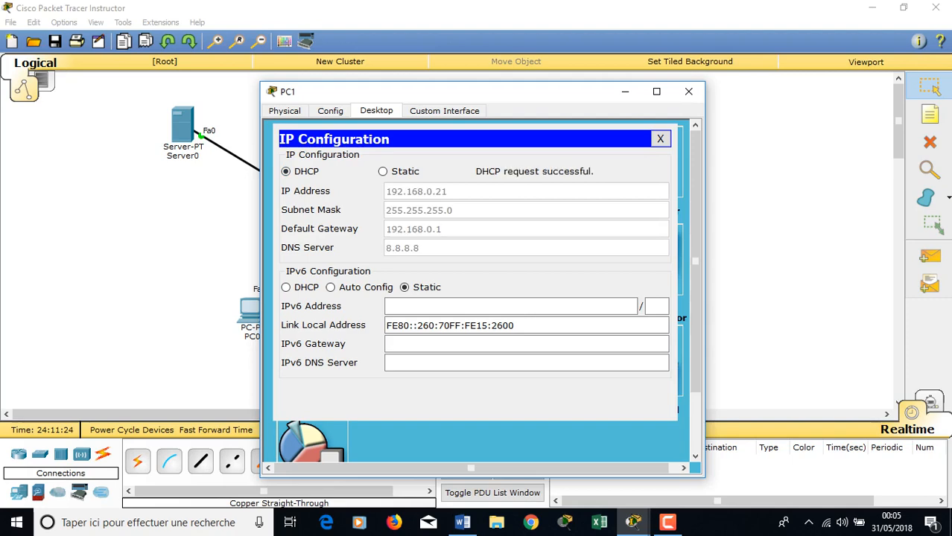
pyautogui.click(660, 139)
pyautogui.click(688, 91)
# Send a simple PDU from PC1 to PC0 to test connectivity between the two clients
pyautogui.click(929, 256)
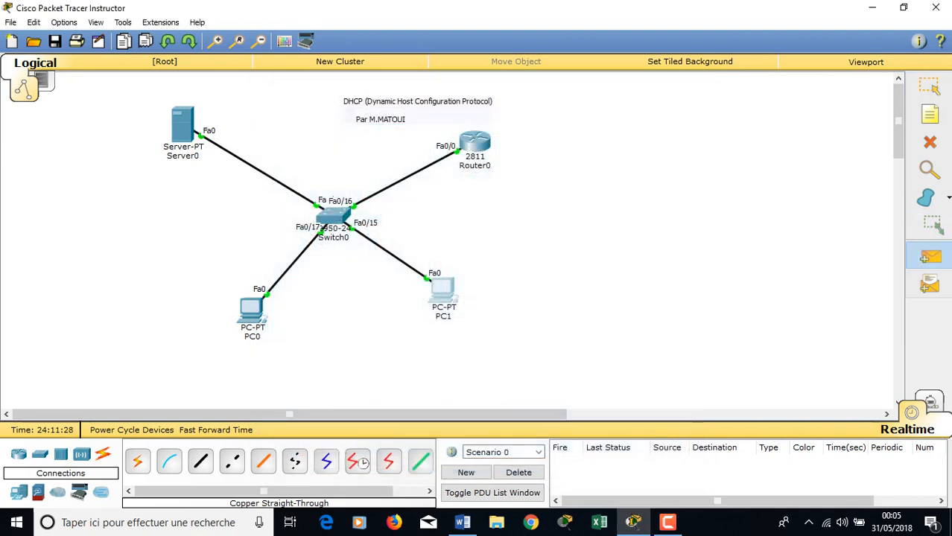
pyautogui.click(252, 310)
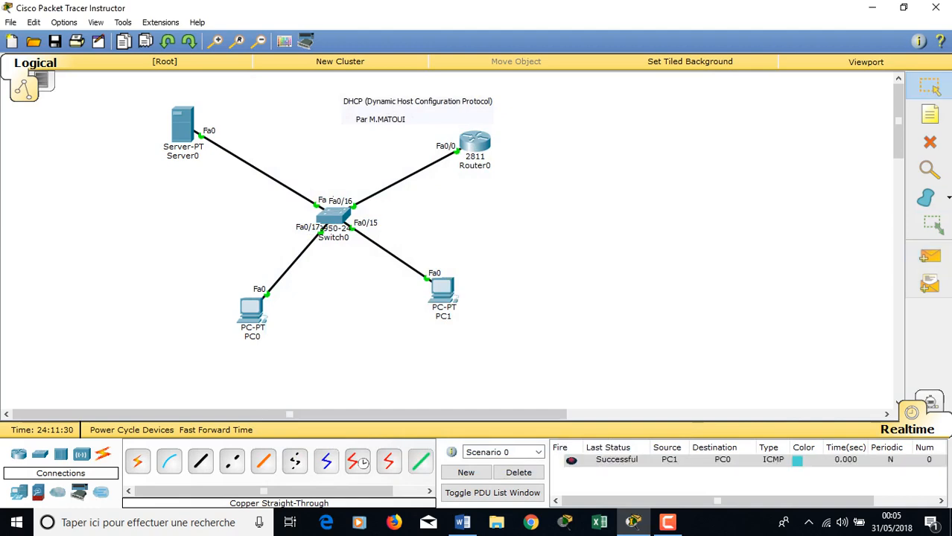